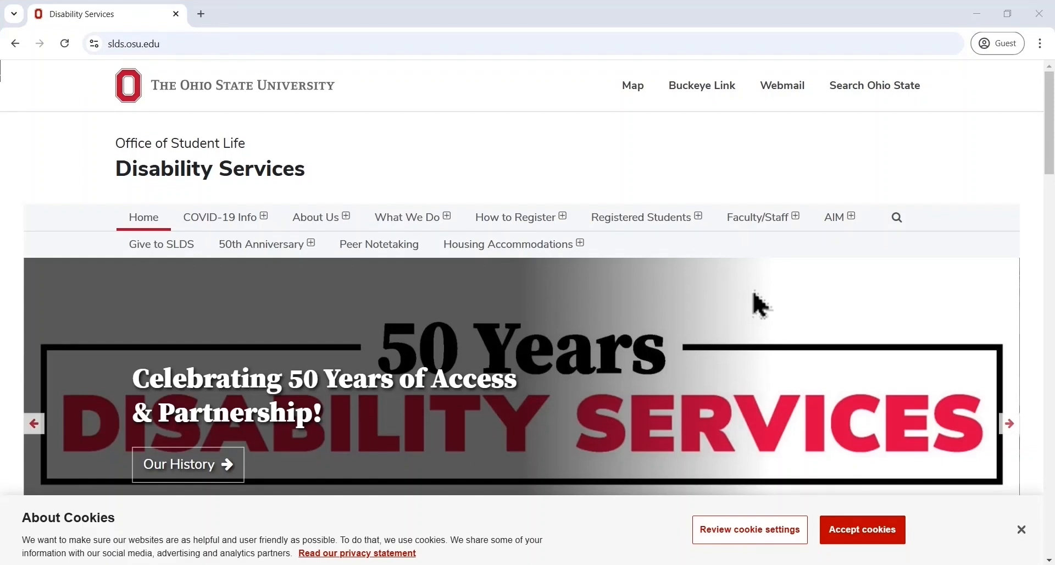
Open the AIM instructor login and sign in with the Ohio State username and password, completing the Duo verification
mouse_move(843, 233)
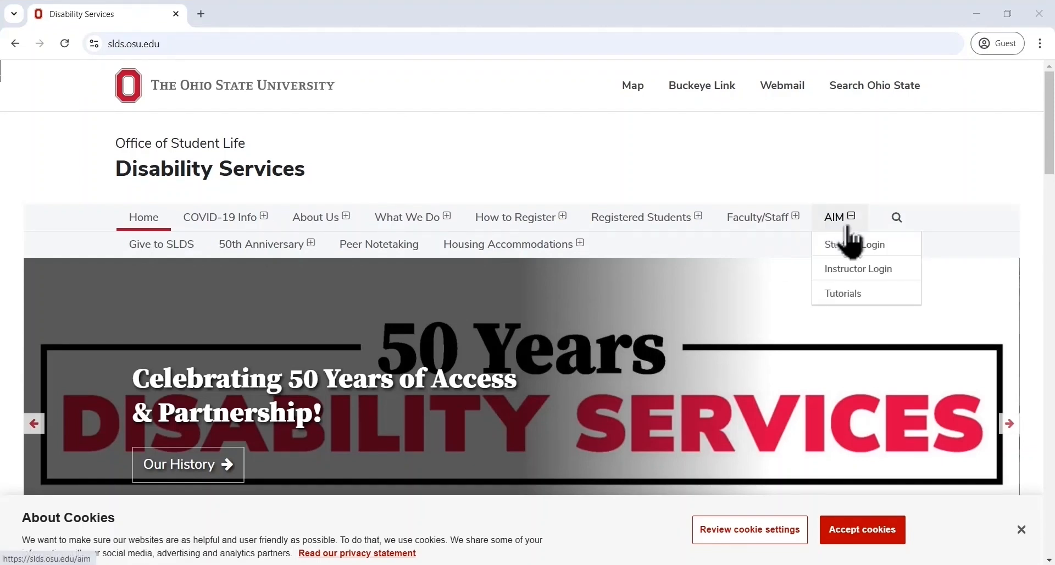
left_click(875, 278)
type("buckeye.1")
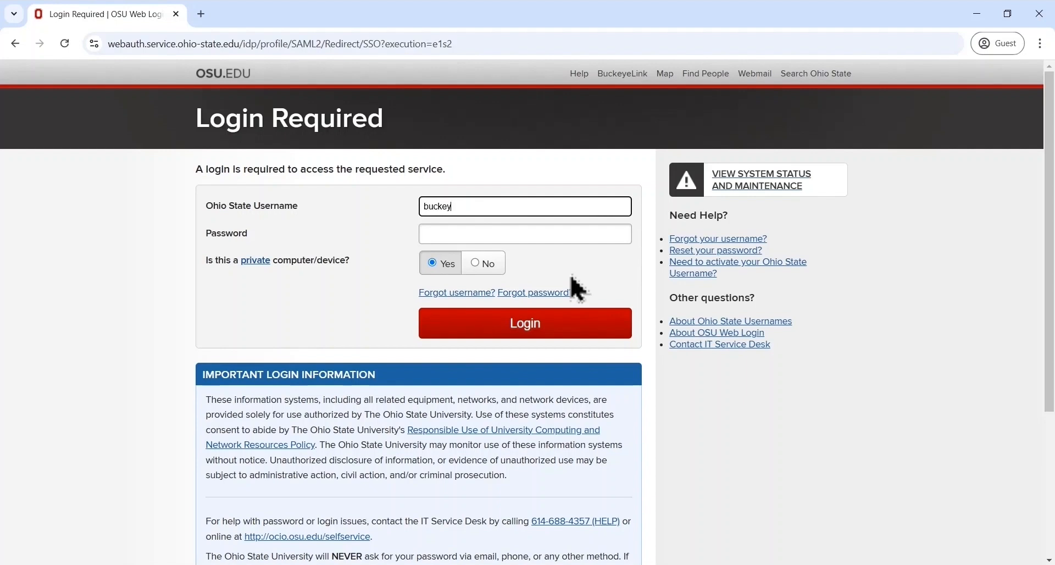
key("Tab")
type("*******")
left_click(567, 336)
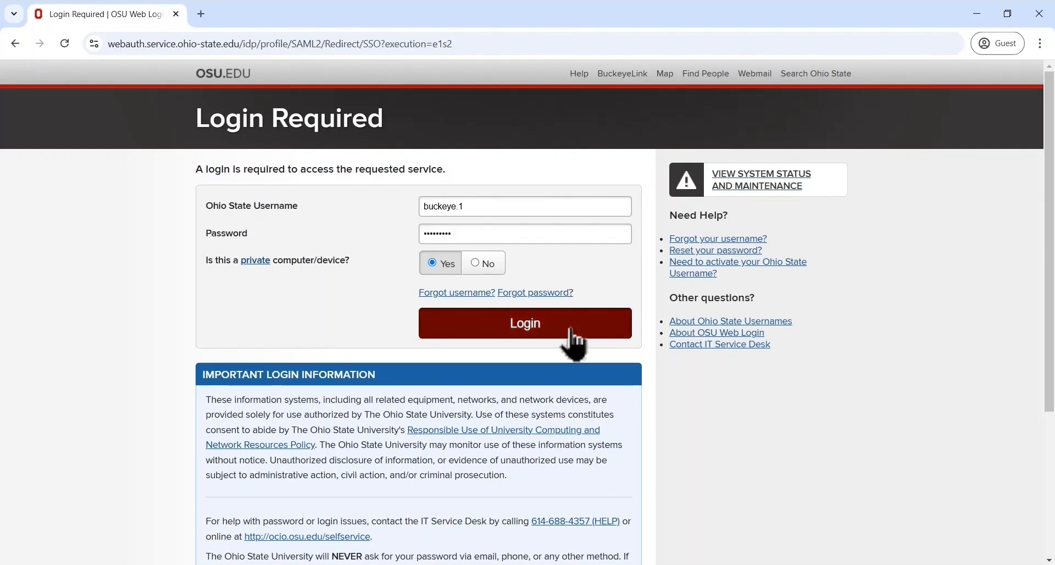
type("buckeye.1")
key("Tab")
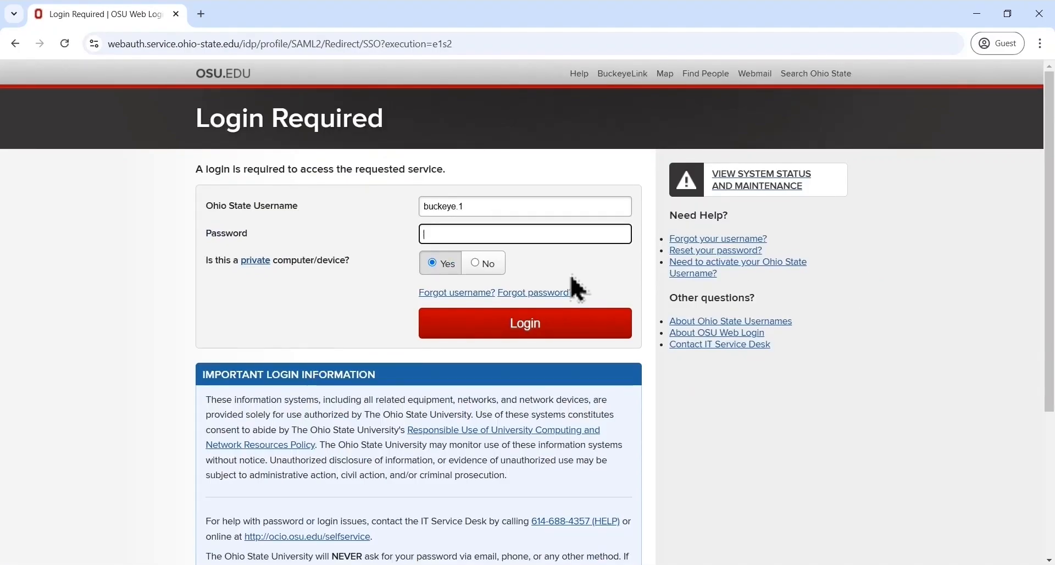
type("*********")
left_click(569, 330)
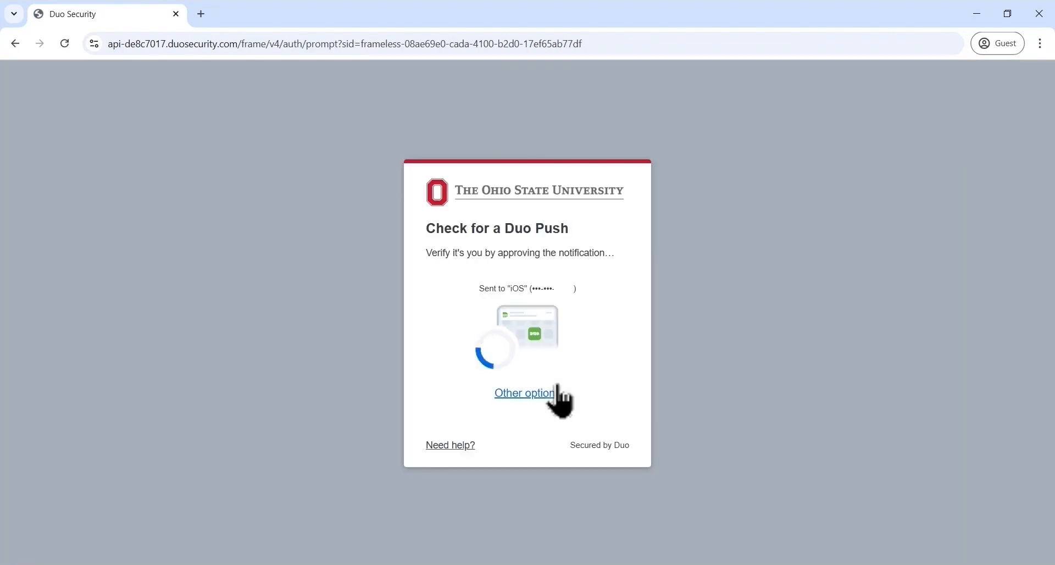
left_click(558, 385)
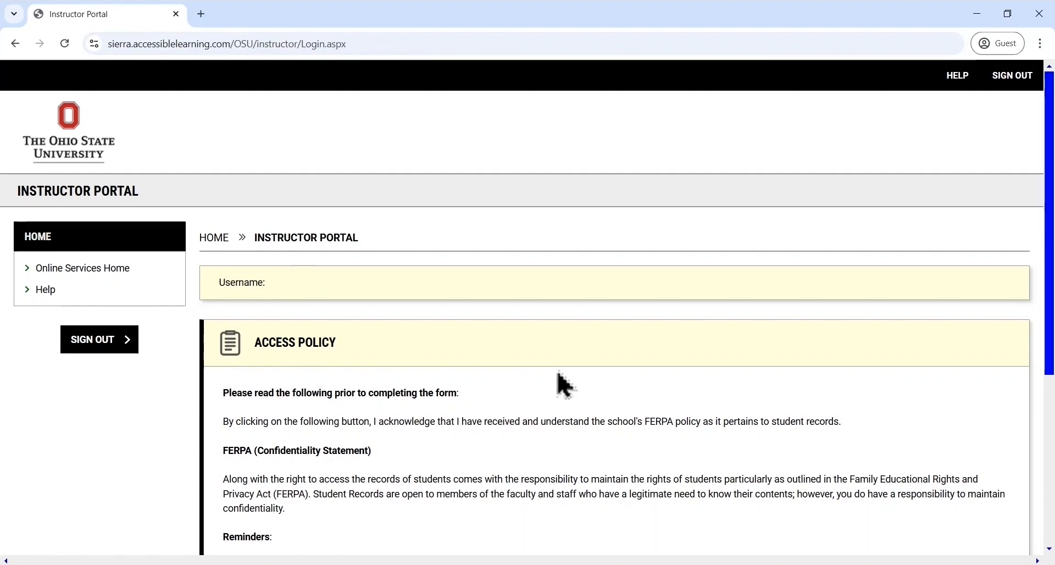
Acknowledge the FERPA access policy to view student accommodations and go to Alternative Testing
scroll(558, 385, "down", 5)
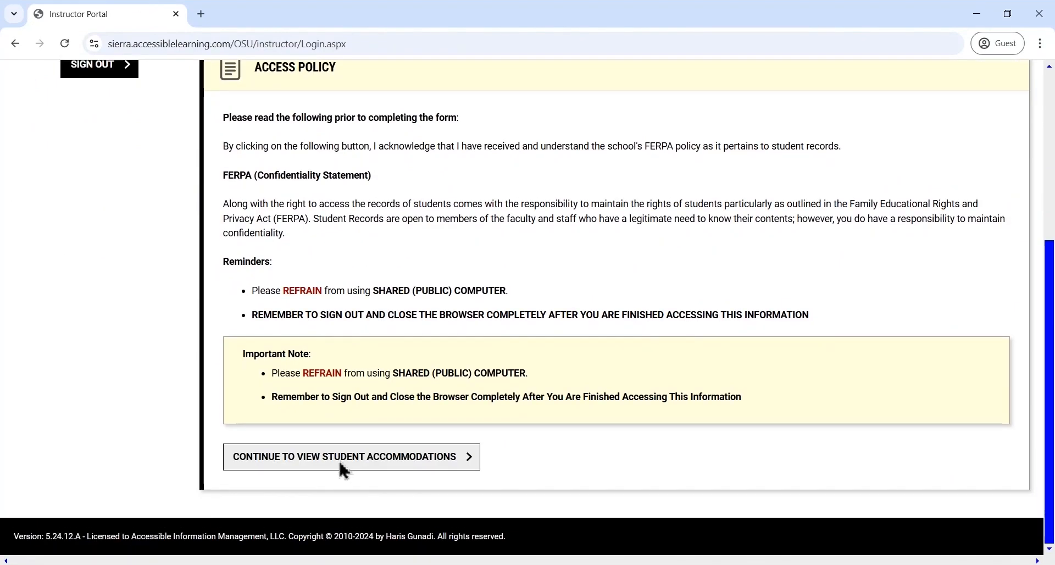
left_click(340, 471)
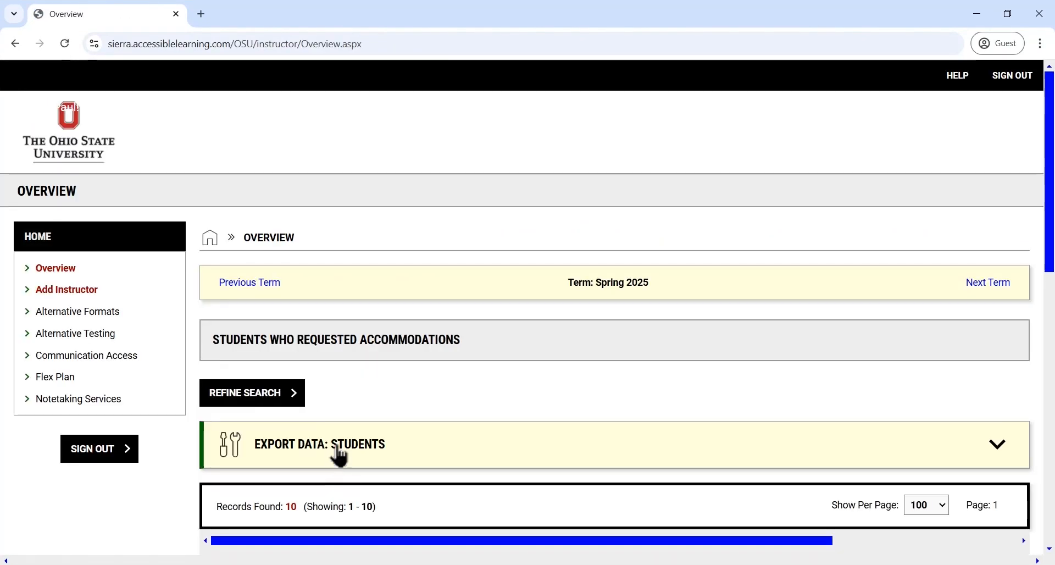
left_click(105, 339)
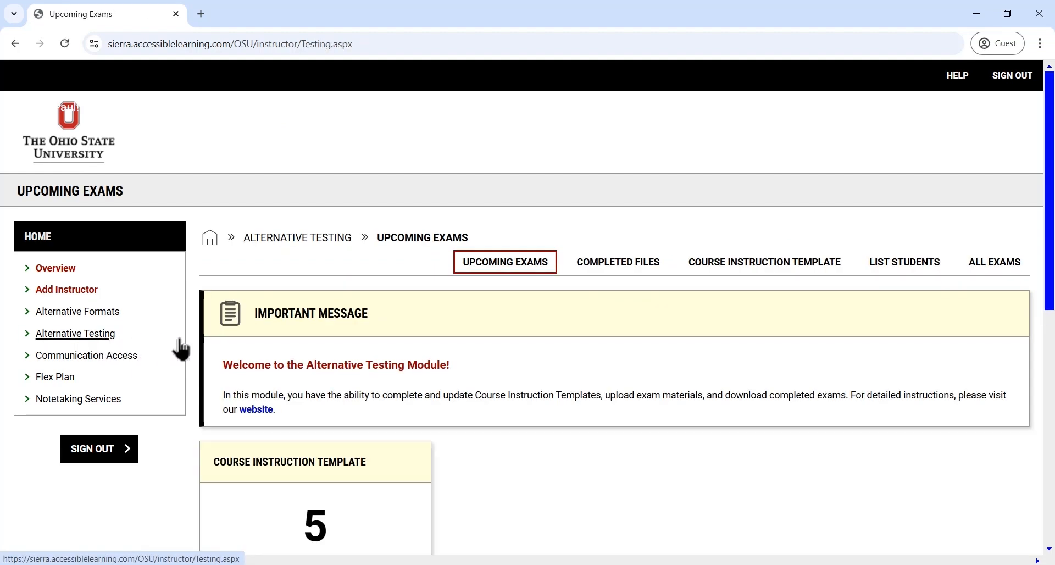
Go to the Course Instruction Template list and start specifying the template for DEMO 1100.01 - Demo Class 1
left_click(763, 275)
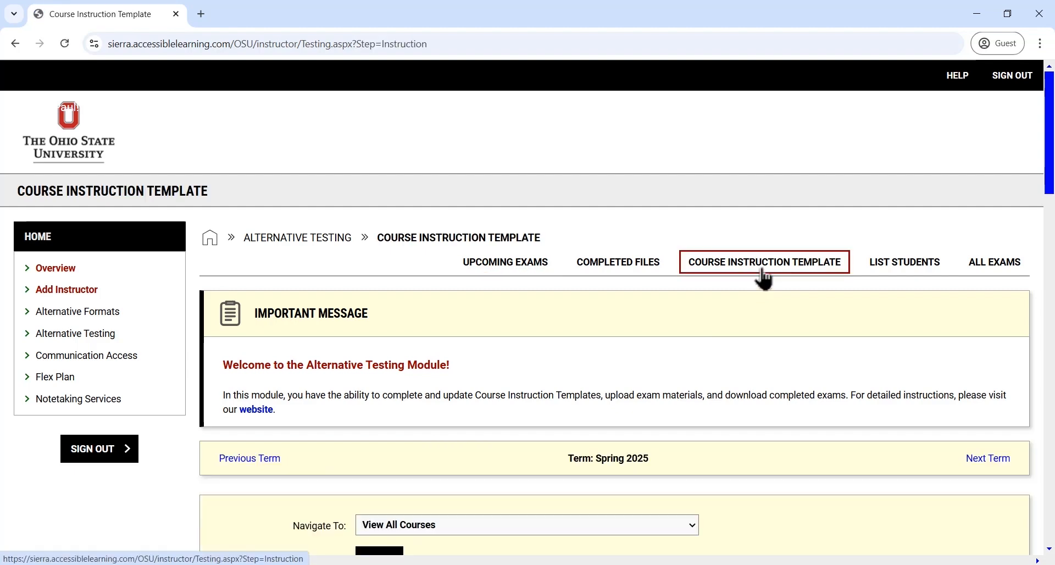
scroll(667, 320, "down", 9)
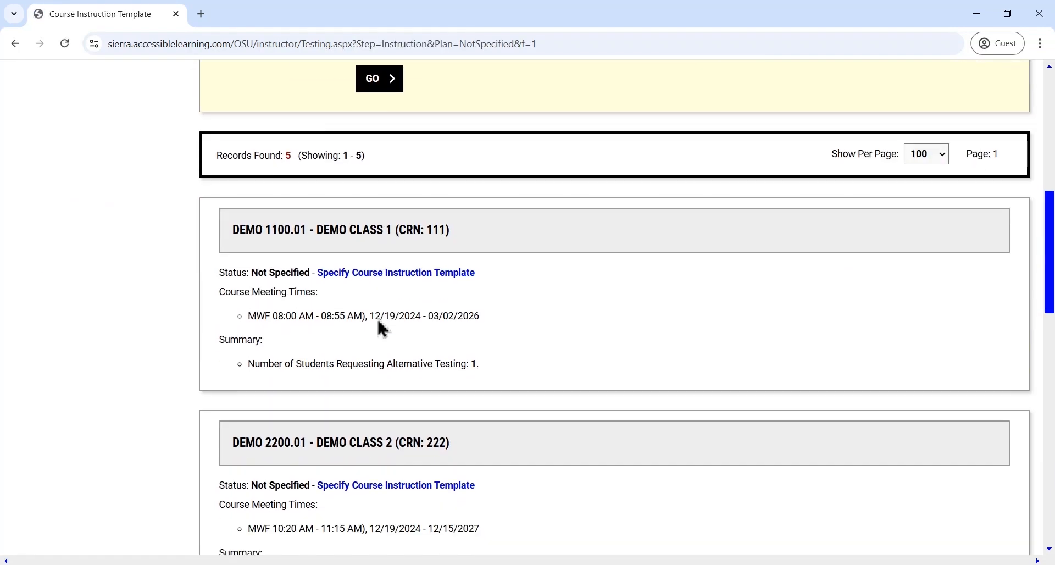
left_click(427, 281)
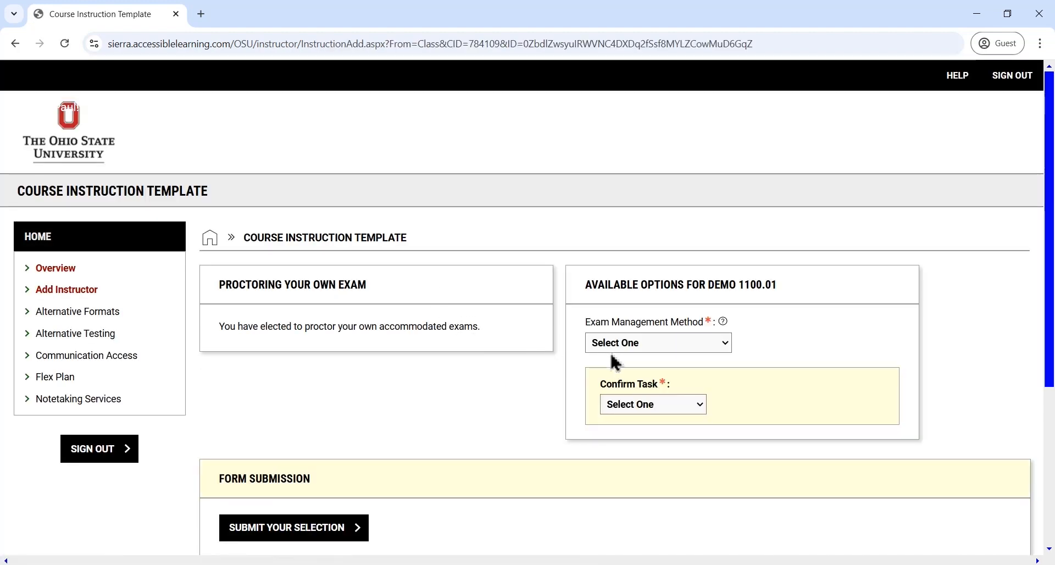
Choose SLDS Will Proctor Exams as the exam management method, set the task to Confirm to Proceed and submit the selection
left_click(676, 349)
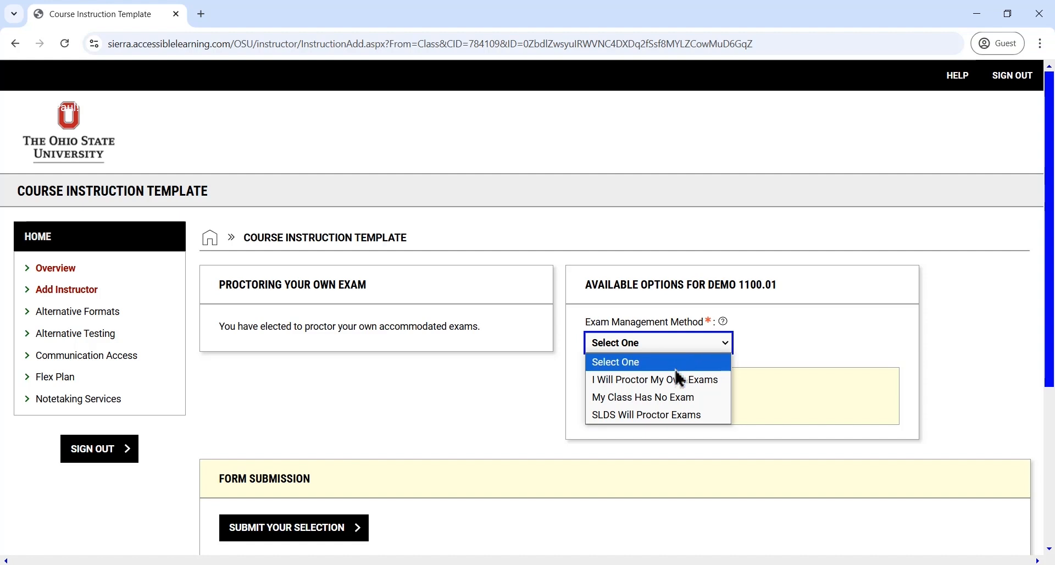
left_click(674, 417)
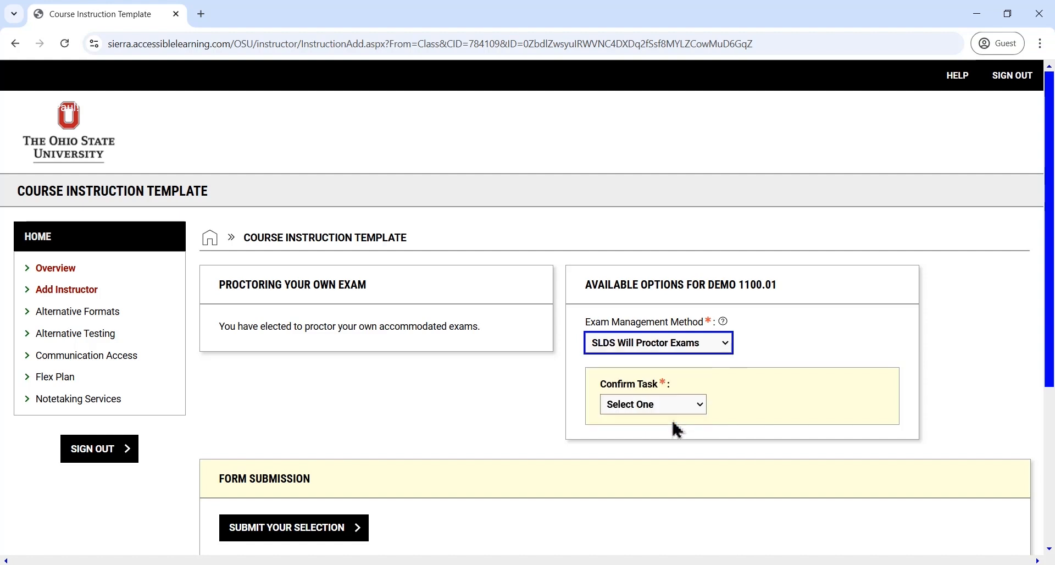
left_click(672, 412)
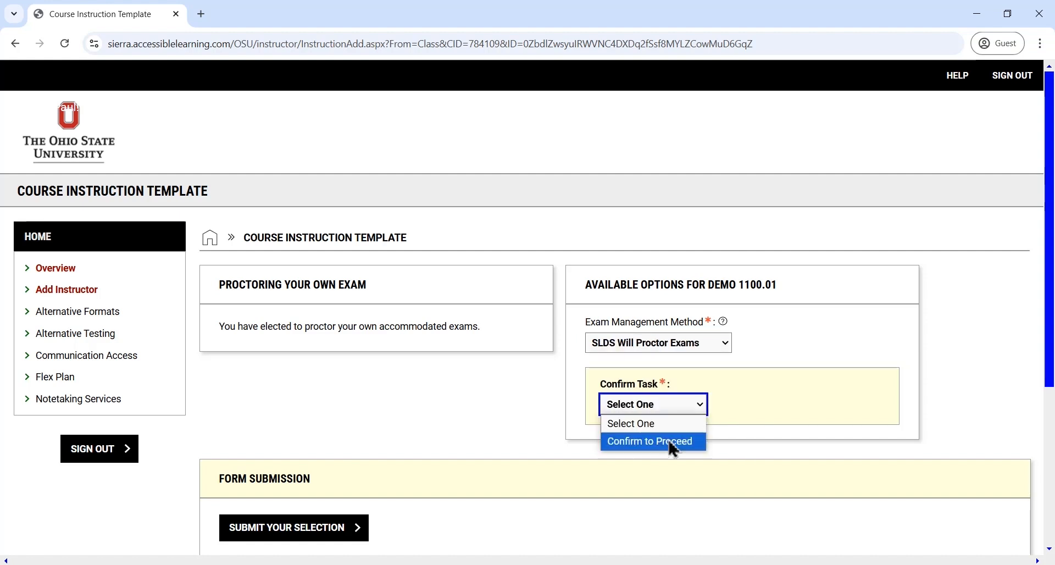
left_click(673, 440)
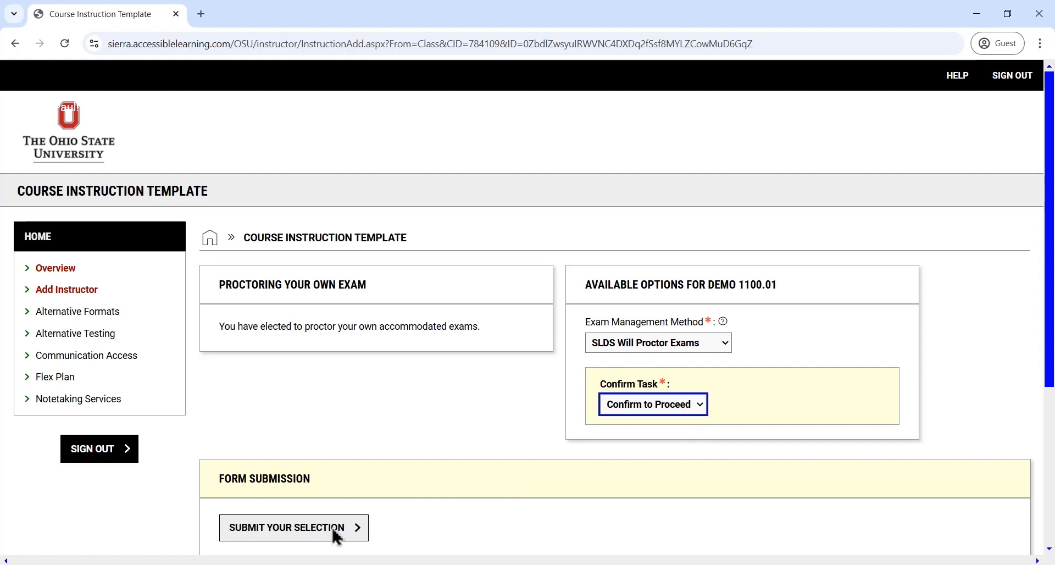
left_click(342, 531)
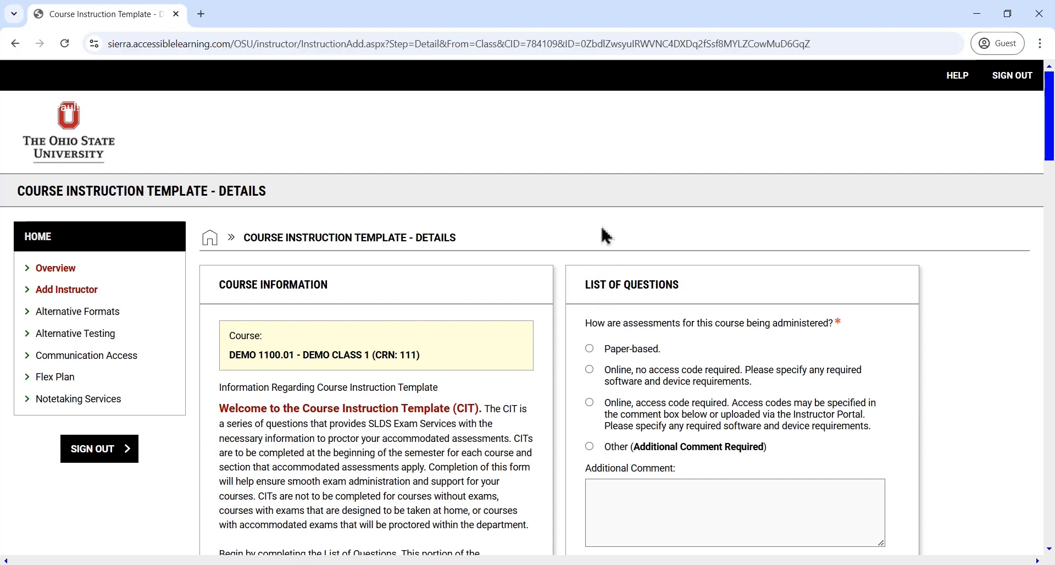
Select Scantron (Blue form no.4521) as the material SLDS supplies and None for materials permitted during exams
scroll(594, 261, "down", 3)
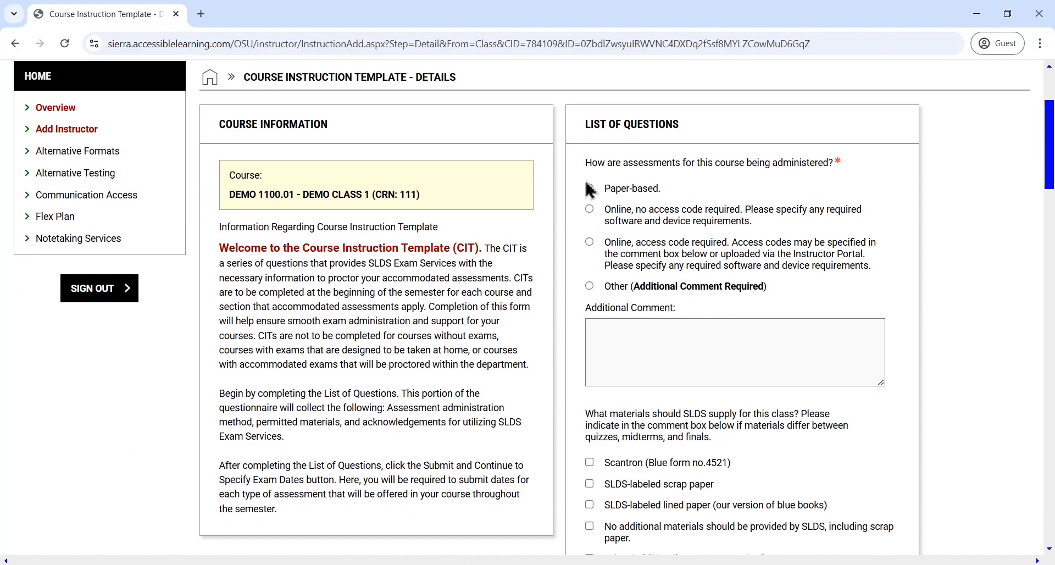
scroll(586, 364, "down", 3)
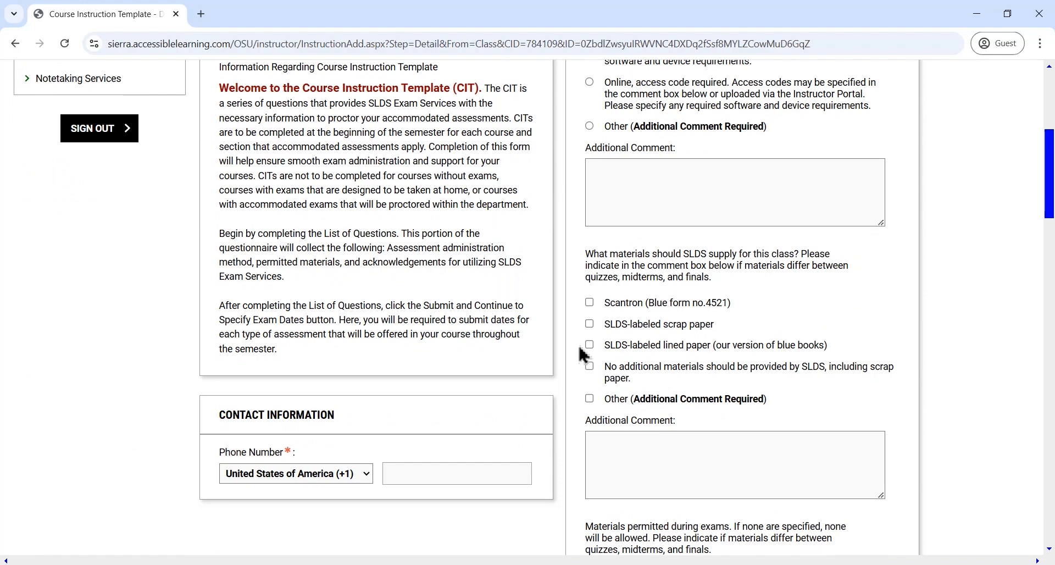
left_click(589, 302)
scroll(588, 396, "down", 3)
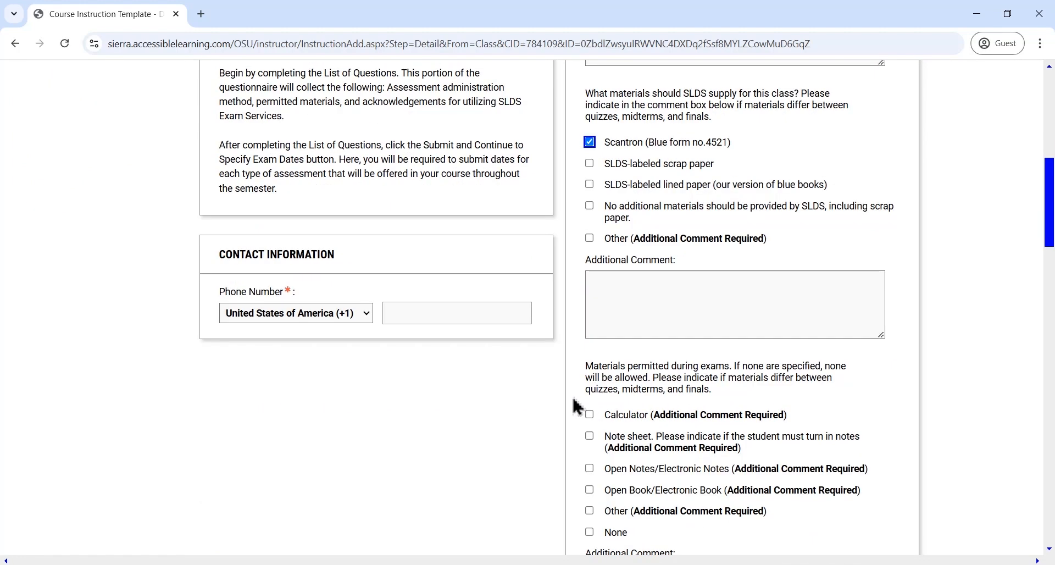
scroll(586, 445, "down", 3)
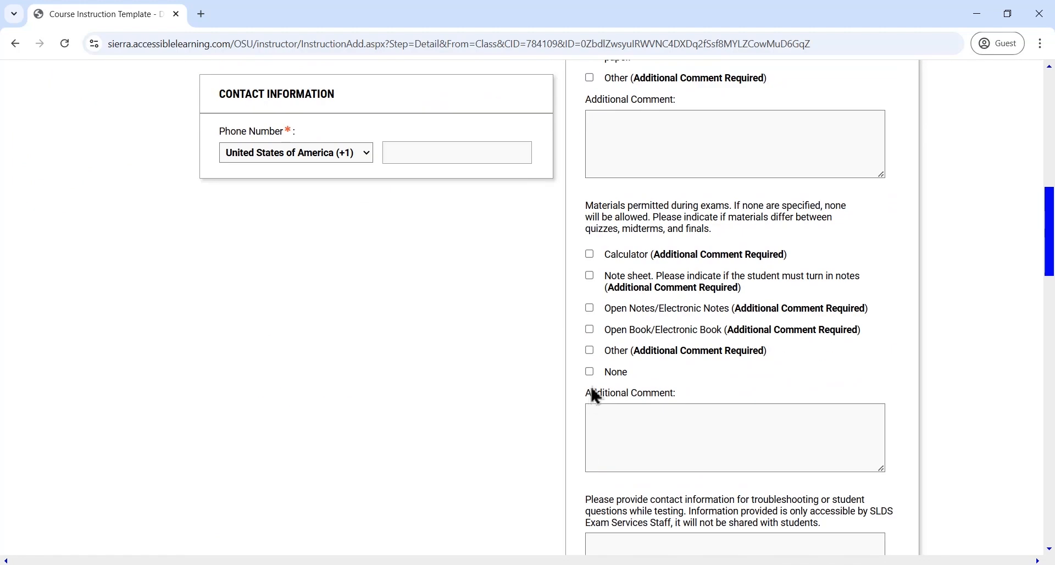
left_click(589, 370)
Provide the instructor's email address as contact information for troubleshooting or student questions while testing
scroll(604, 357, "down", 6)
left_click(665, 246)
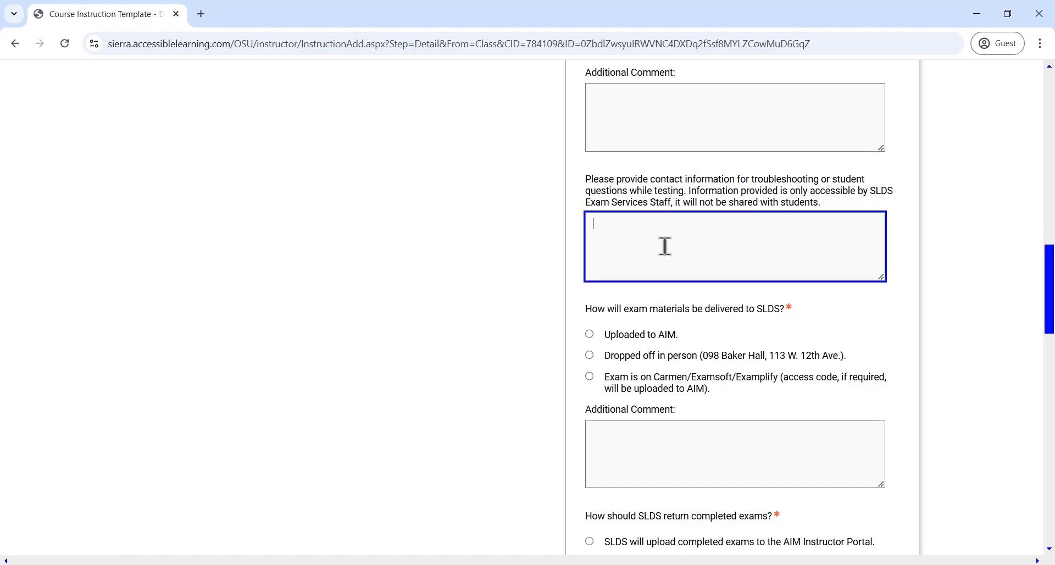
type("email")
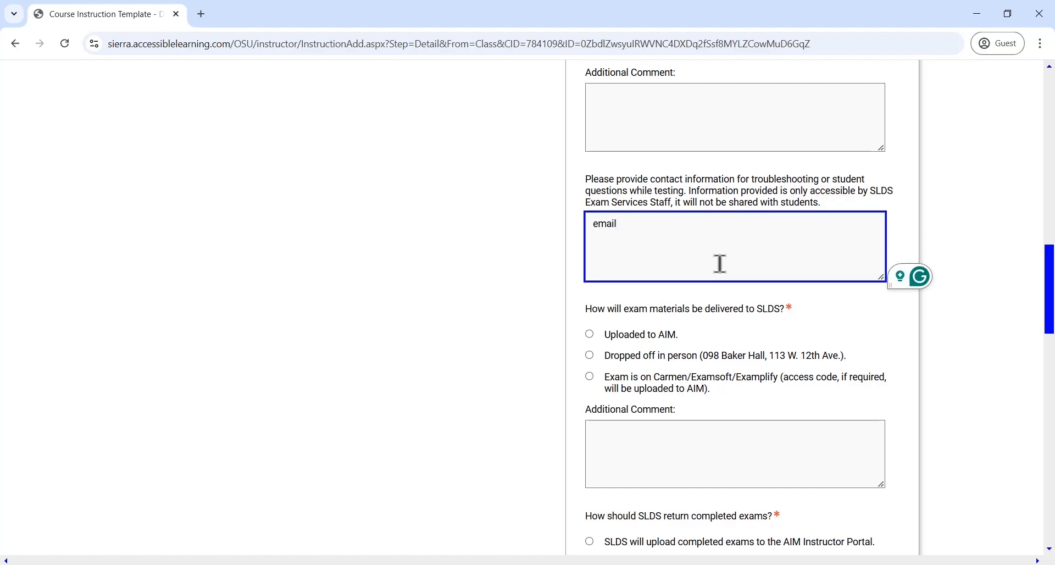
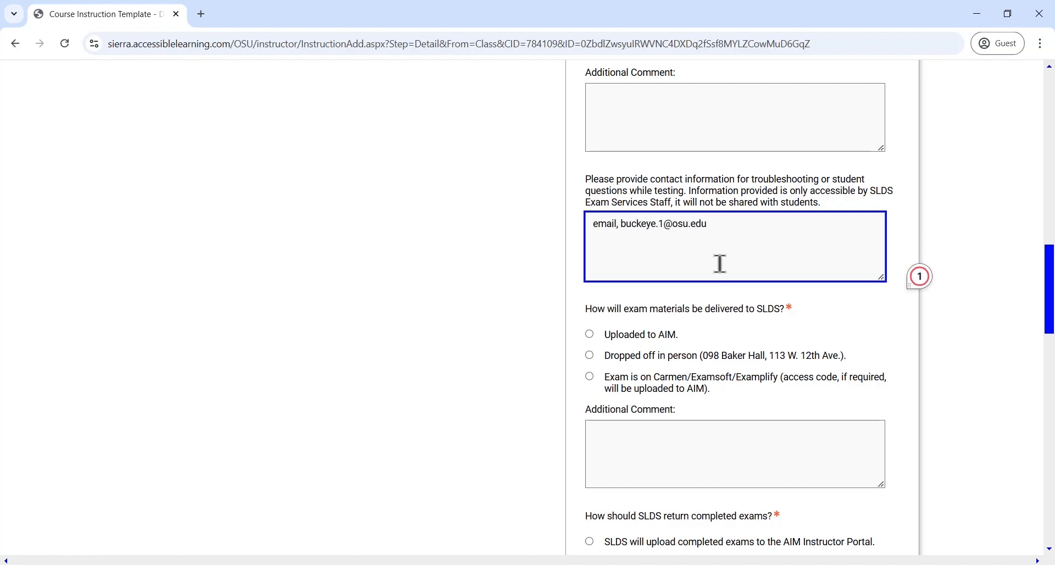
Set exam materials delivery to Uploaded to AIM and have SLDS upload completed exams to the AIM Instructor Portal
left_click(589, 334)
scroll(602, 363, "down", 3)
left_click(590, 381)
Require instructor permission for rescheduling outside the 3-day window, and acknowledge both the 3-day window and the exam materials submission deadline
scroll(612, 395, "down", 6)
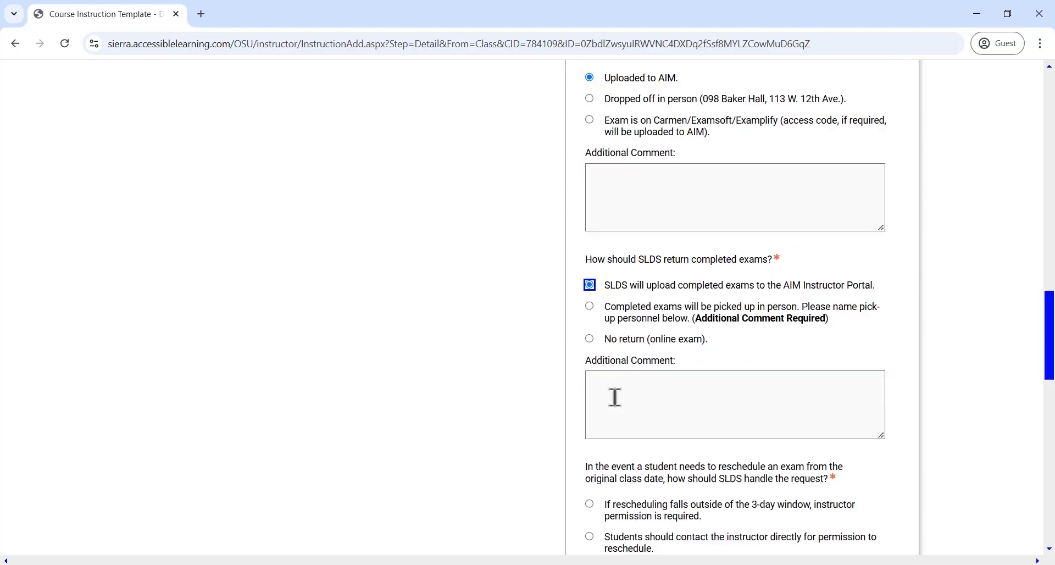
left_click(589, 280)
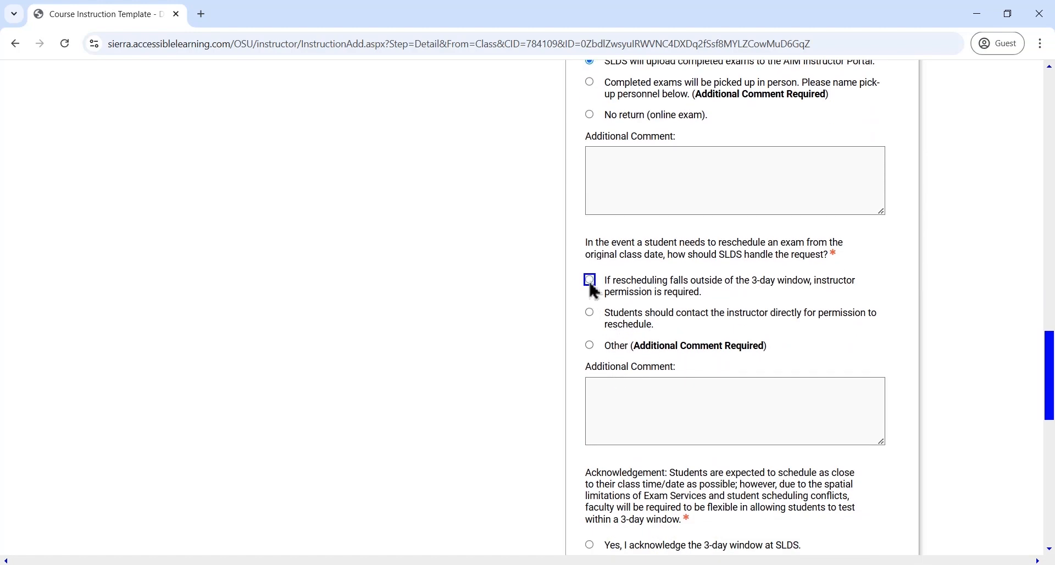
scroll(625, 352, "down", 3)
left_click(591, 388)
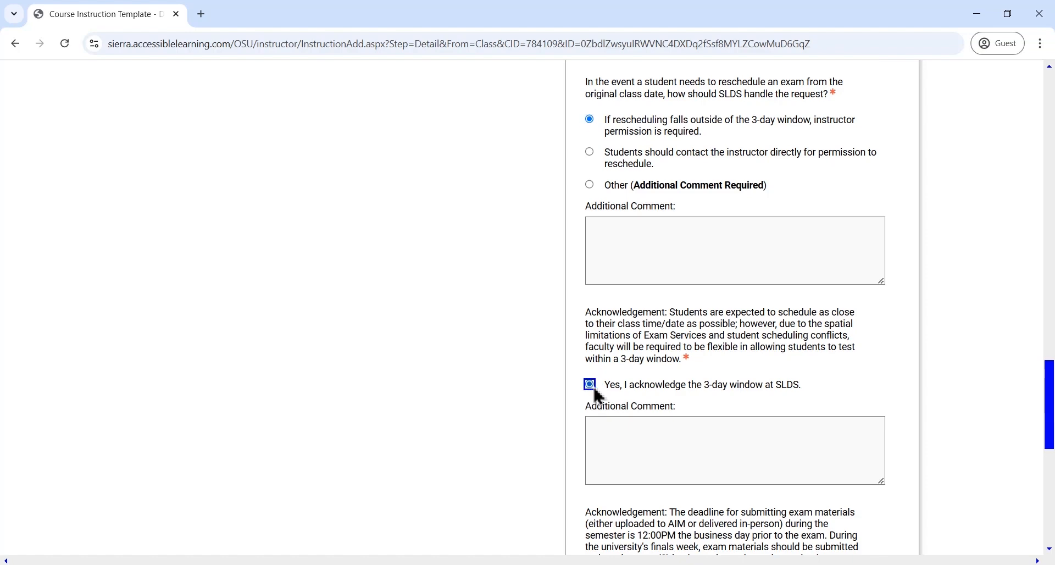
scroll(592, 418, "down", 3)
left_click(589, 438)
Enter the contact phone number and submit the template form to continue to specifying exam dates
scroll(405, 266, "up", 18)
scroll(405, 266, "up", 8)
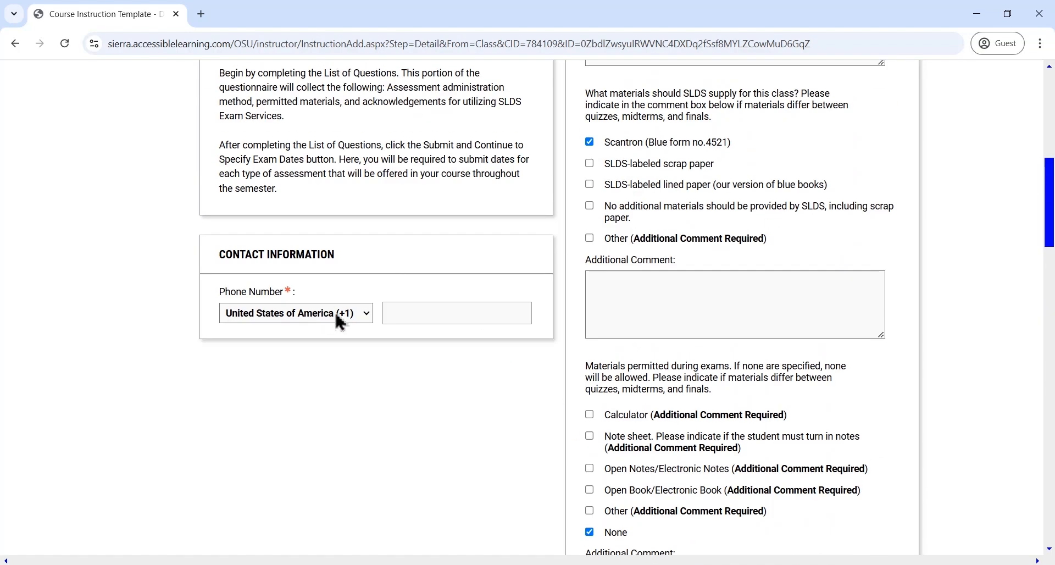
left_click(410, 472)
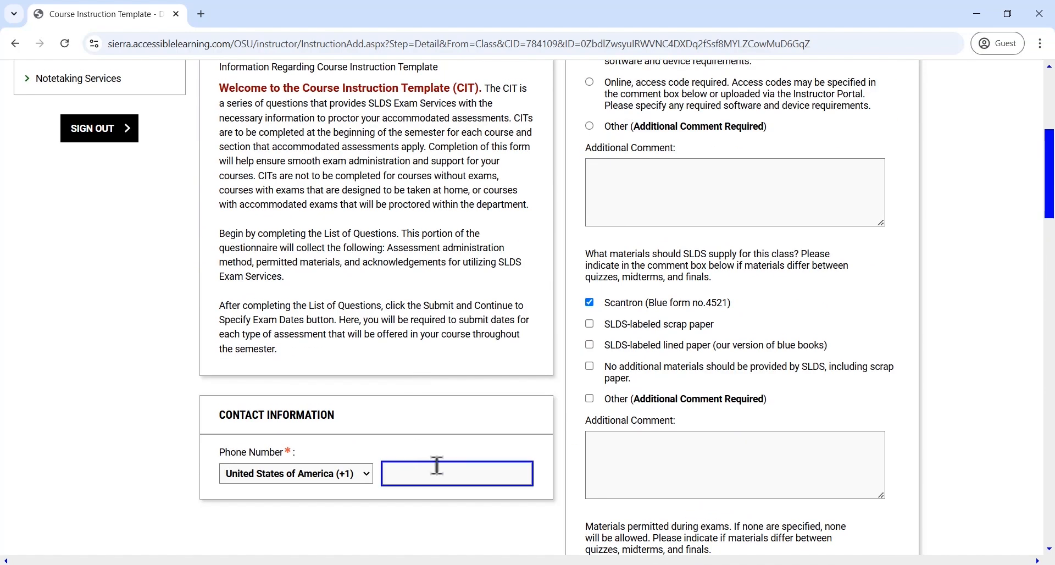
scroll(564, 438, "down", 20)
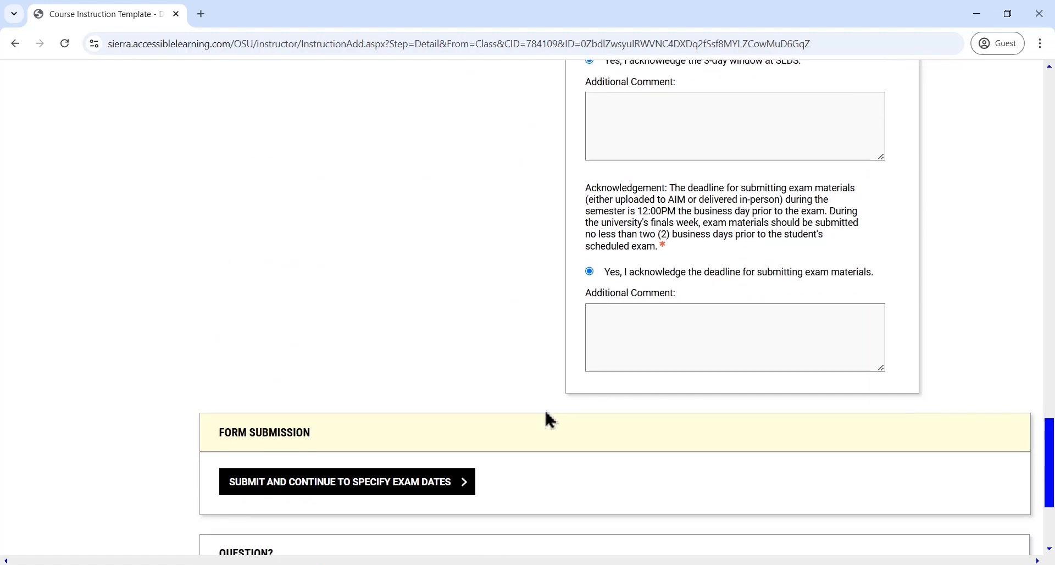
left_click(408, 337)
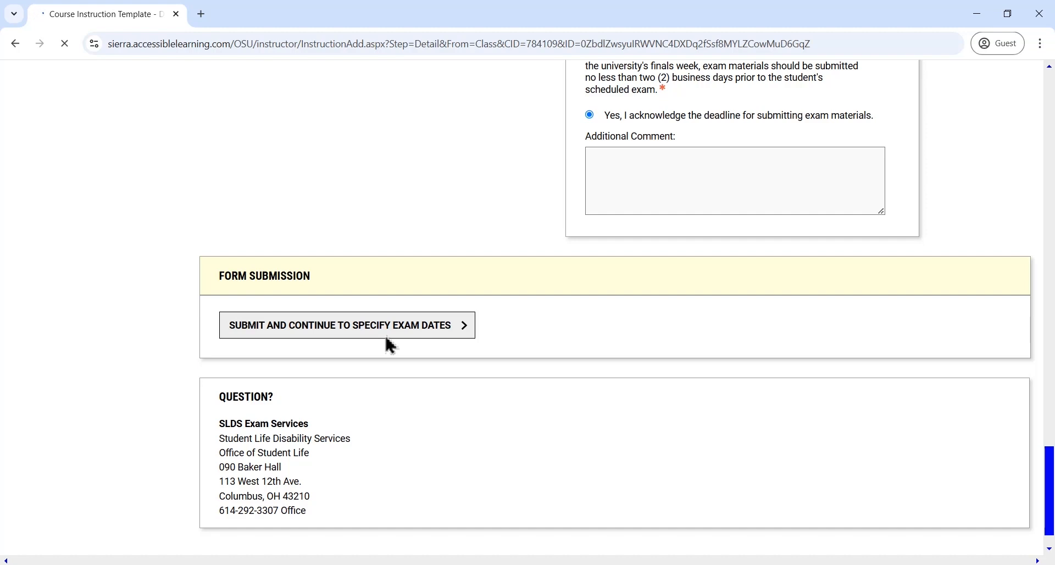
Set the exam type to Midterm in the exam details for DEMO 1100.01
scroll(464, 469, "down", 3)
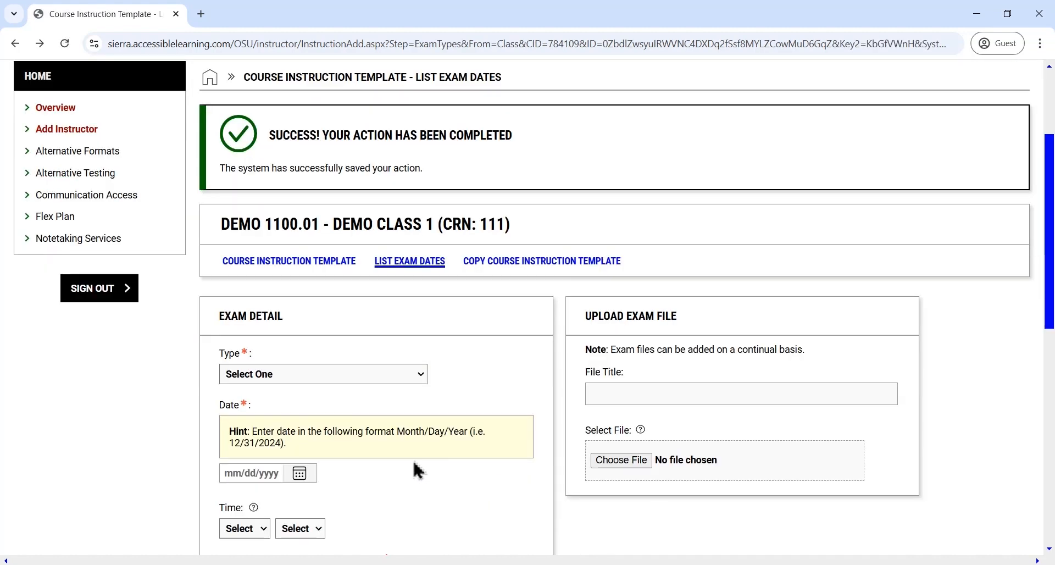
scroll(311, 358, "up", 3)
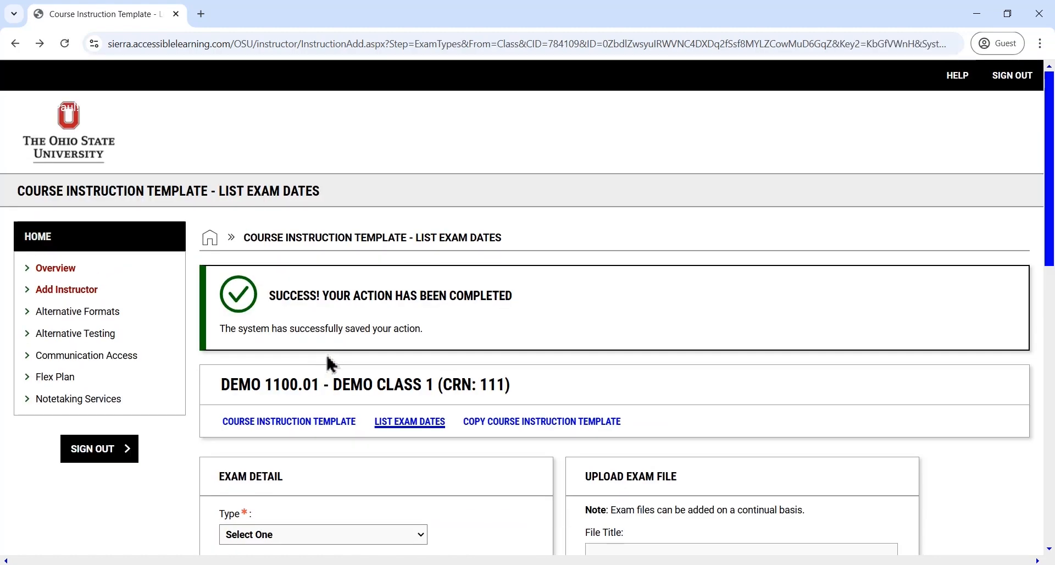
scroll(311, 452, "down", 3)
left_click(326, 376)
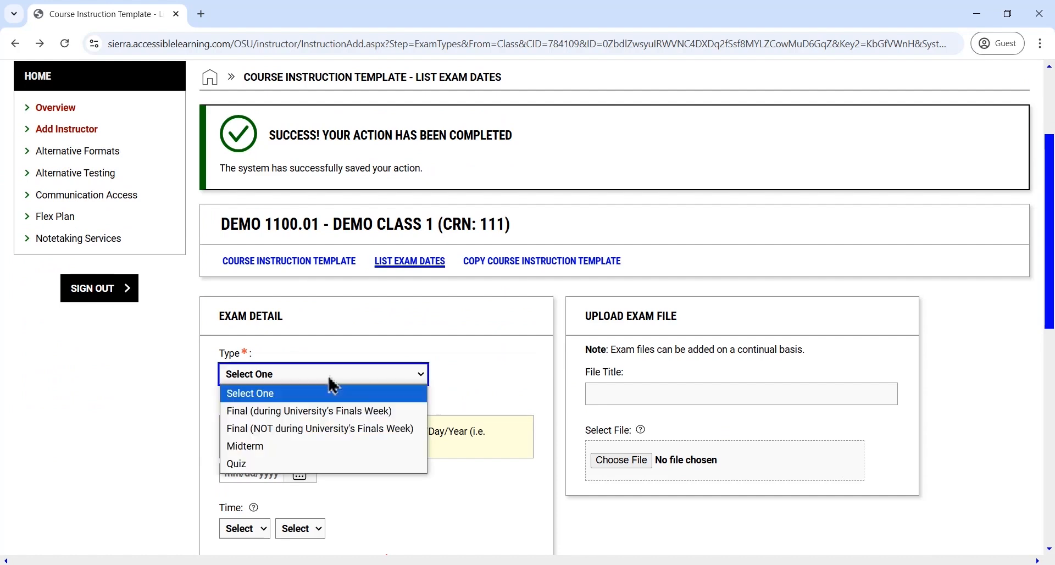
left_click(289, 448)
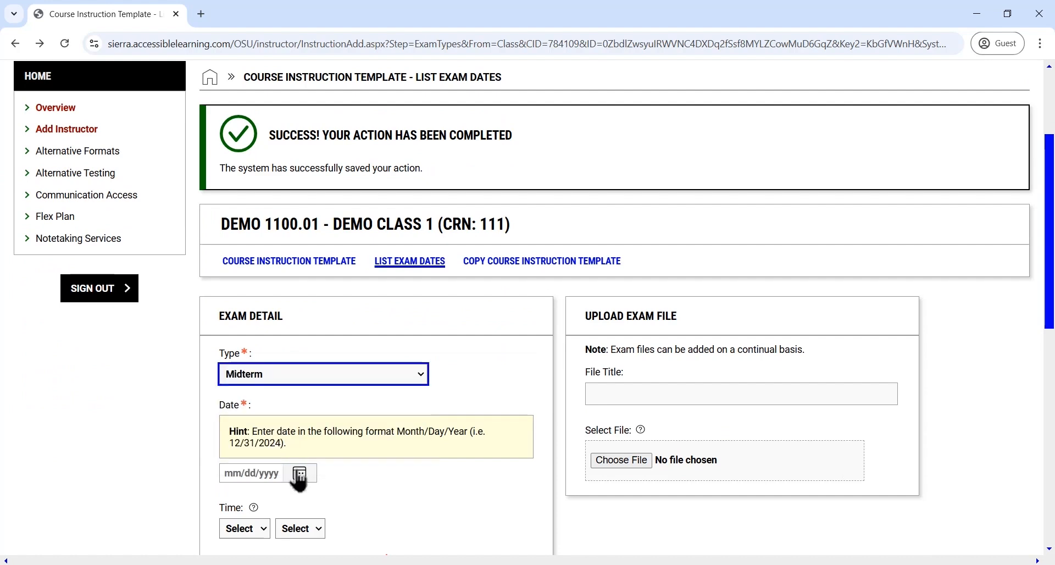
Set the midterm's date to 01/14/2025 and its start time to 8 AM, 00 minutes
left_click(300, 474)
scroll(302, 423, "down", 3)
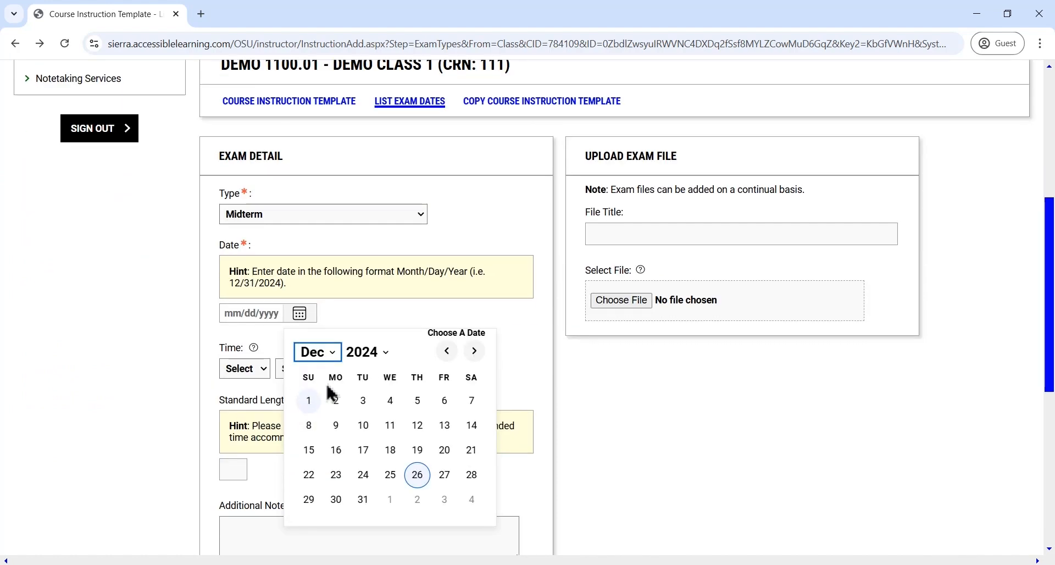
left_click(473, 351)
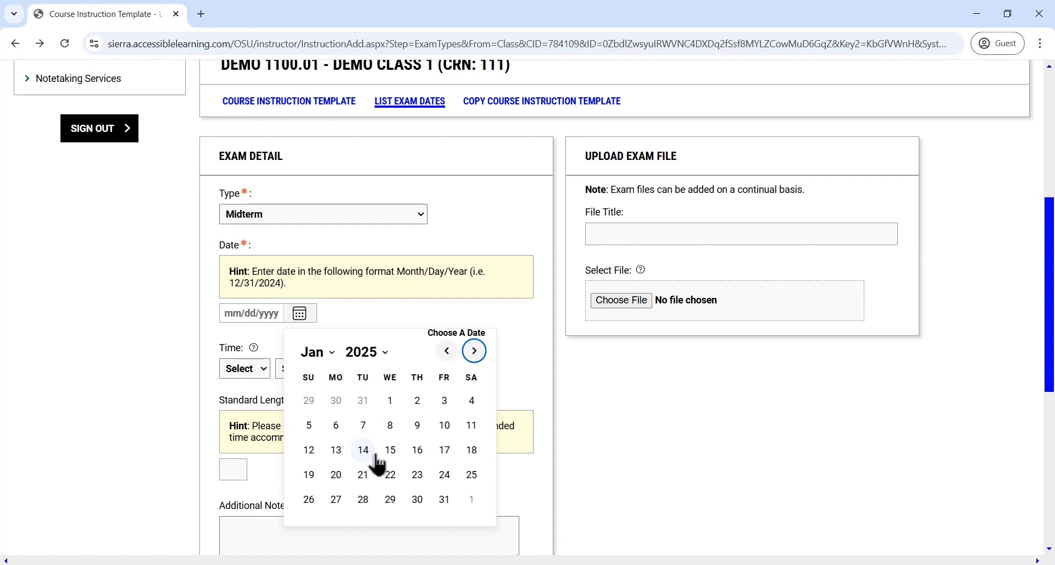
left_click(364, 450)
left_click(259, 369)
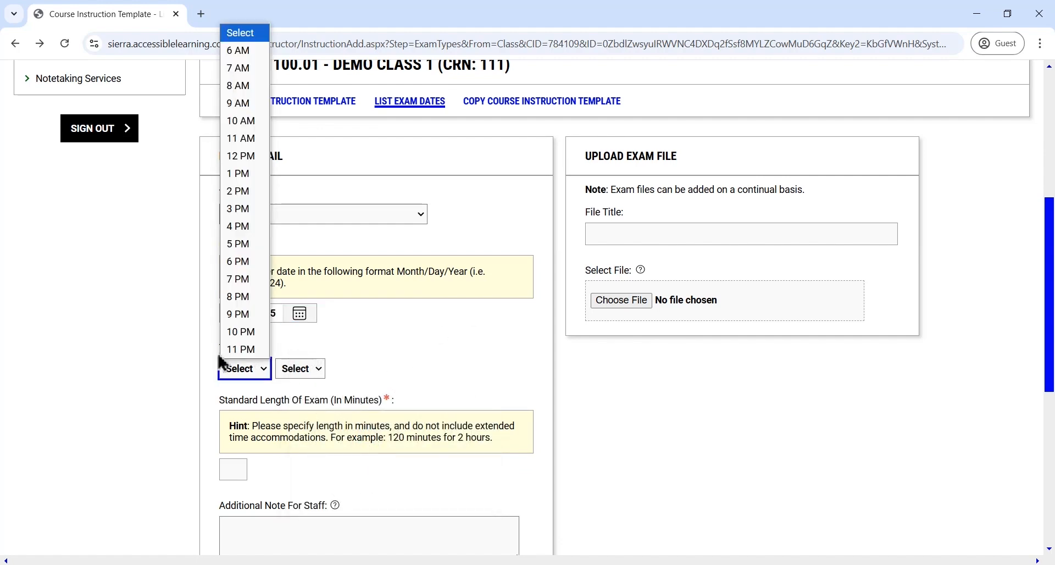
left_click(250, 88)
left_click(309, 370)
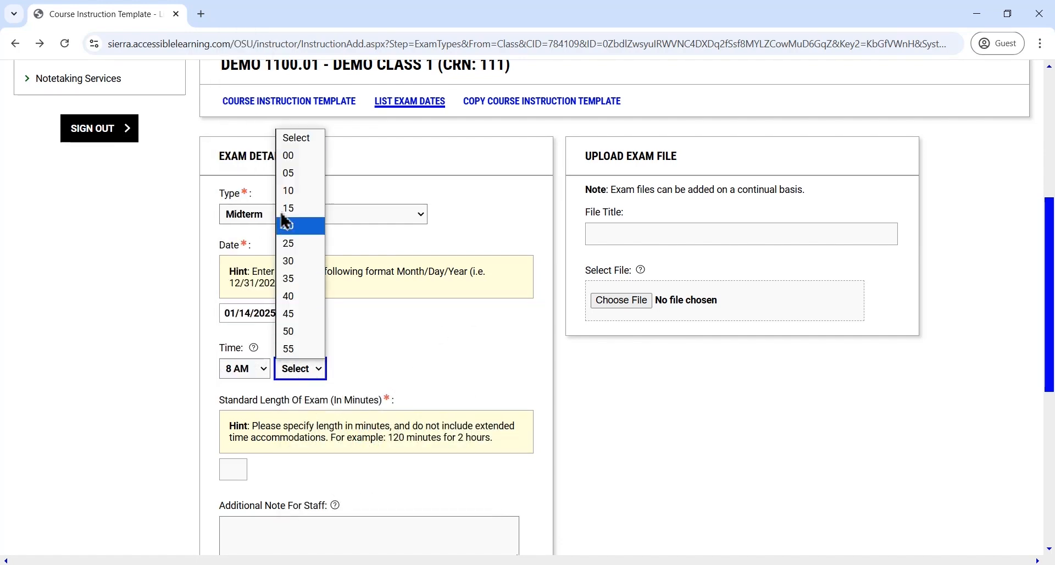
left_click(297, 153)
Set the midterm's standard length to 55 minutes and save the exam date
left_click(235, 469)
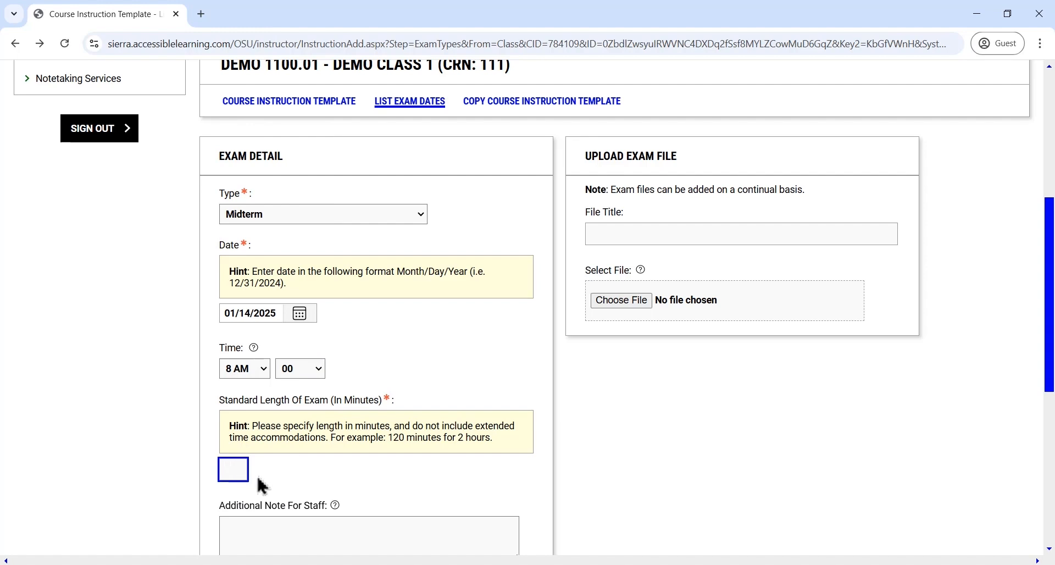
type("55")
scroll(362, 325, "down", 3)
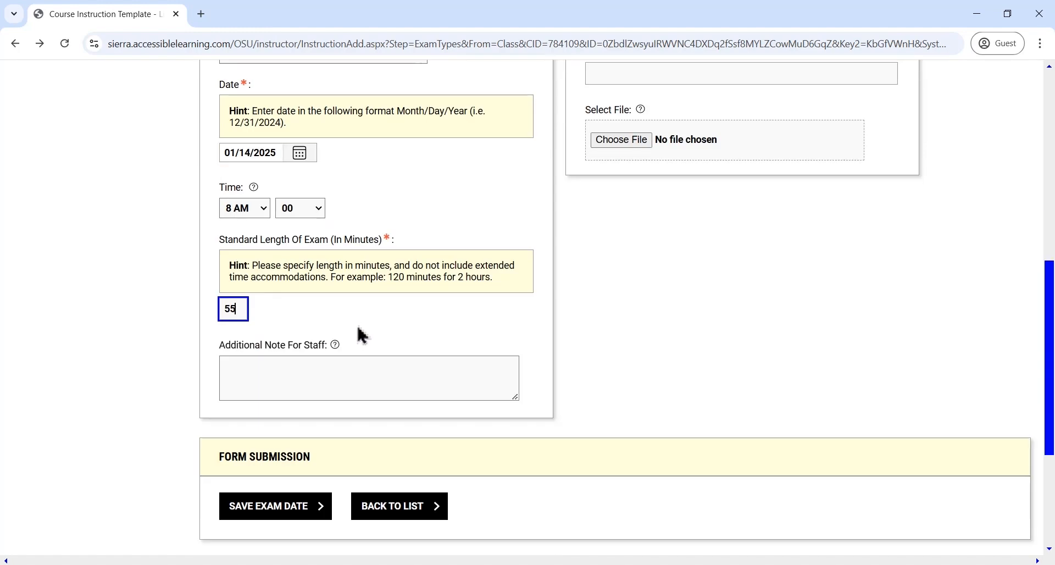
left_click(304, 521)
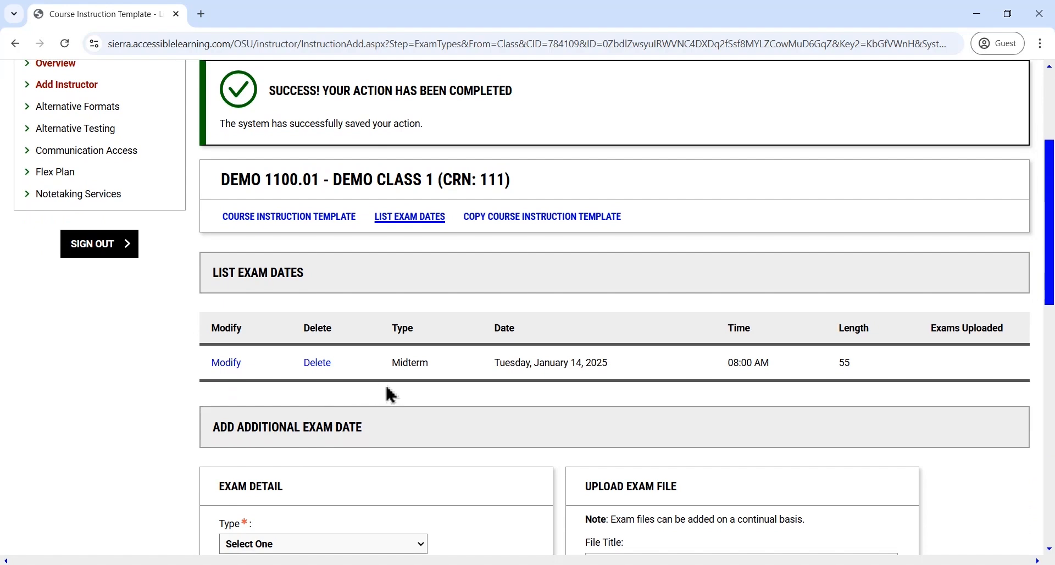
Start an additional exam of type Final (during University's Finals Week) and date it 04/28/2025
scroll(387, 395, "down", 3)
left_click(322, 383)
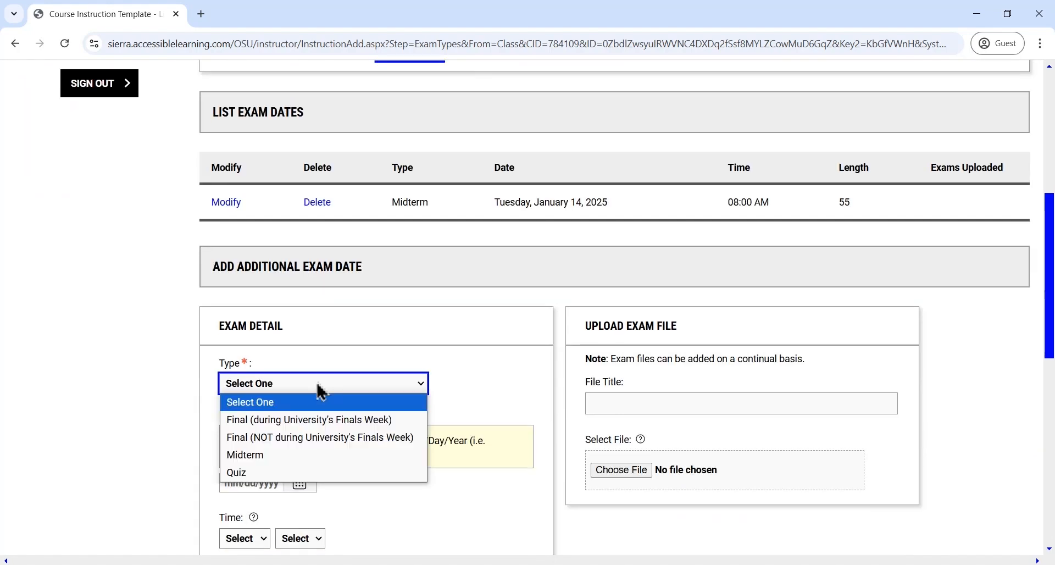
left_click(304, 420)
scroll(302, 431, "down", 1)
scroll(300, 422, "down", 2)
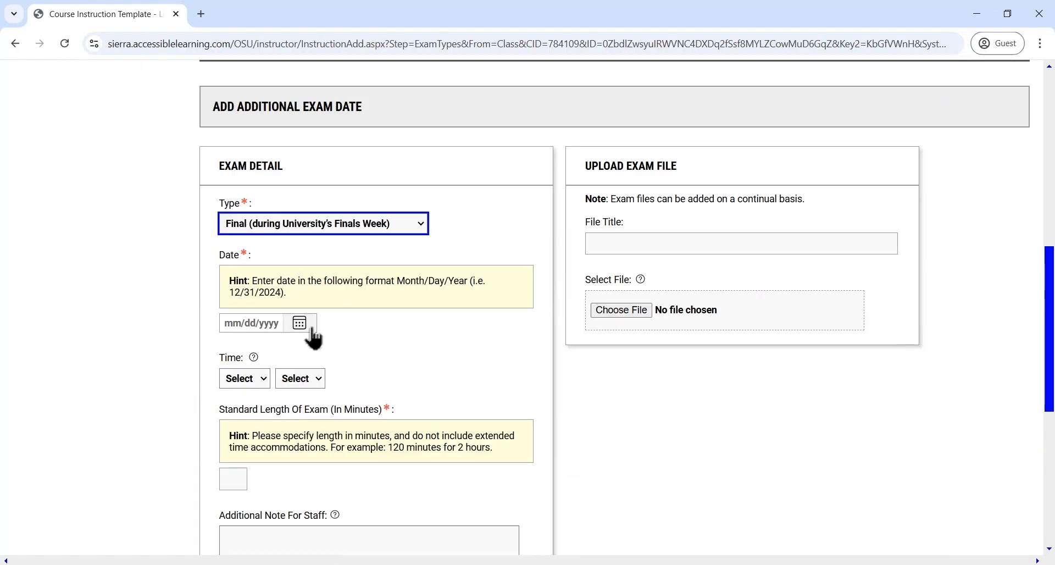
left_click(299, 323)
left_click(475, 361)
left_click(474, 361)
left_click(475, 361)
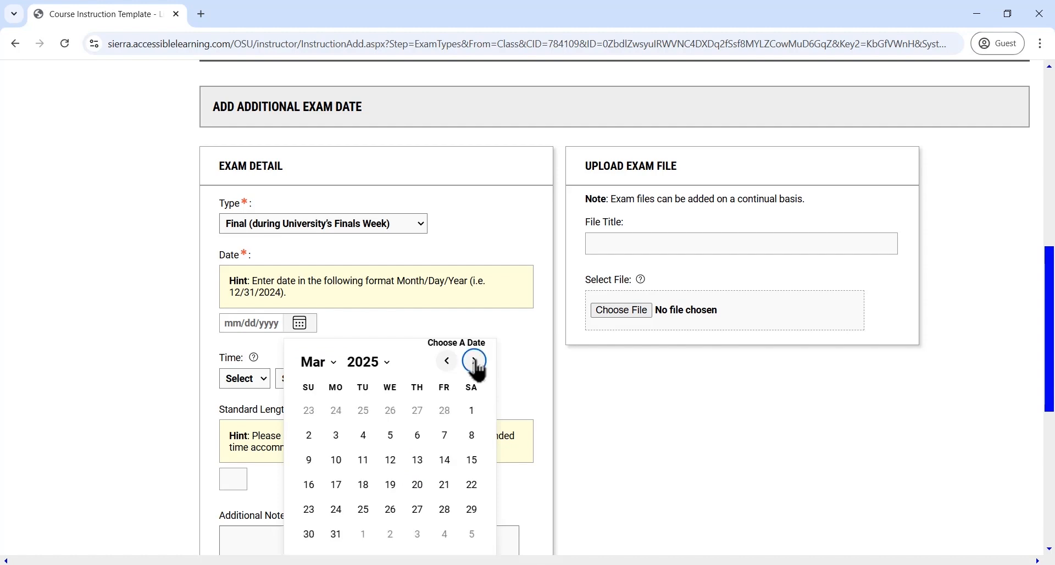
left_click(474, 361)
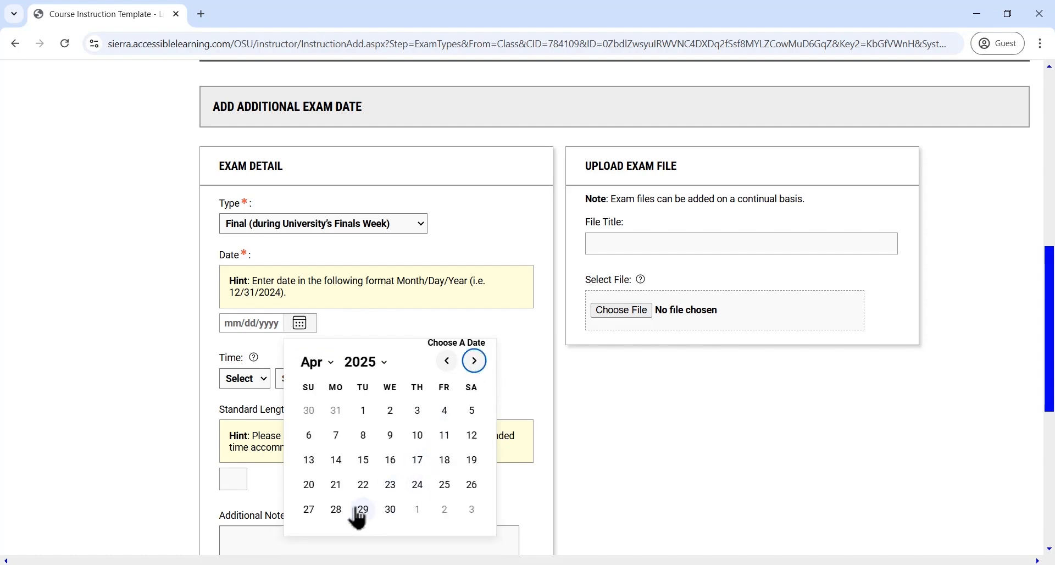
left_click(337, 509)
Set the final's start time to 8 AM, 00 minutes and its length to 105 minutes, and save the exam date
left_click(245, 379)
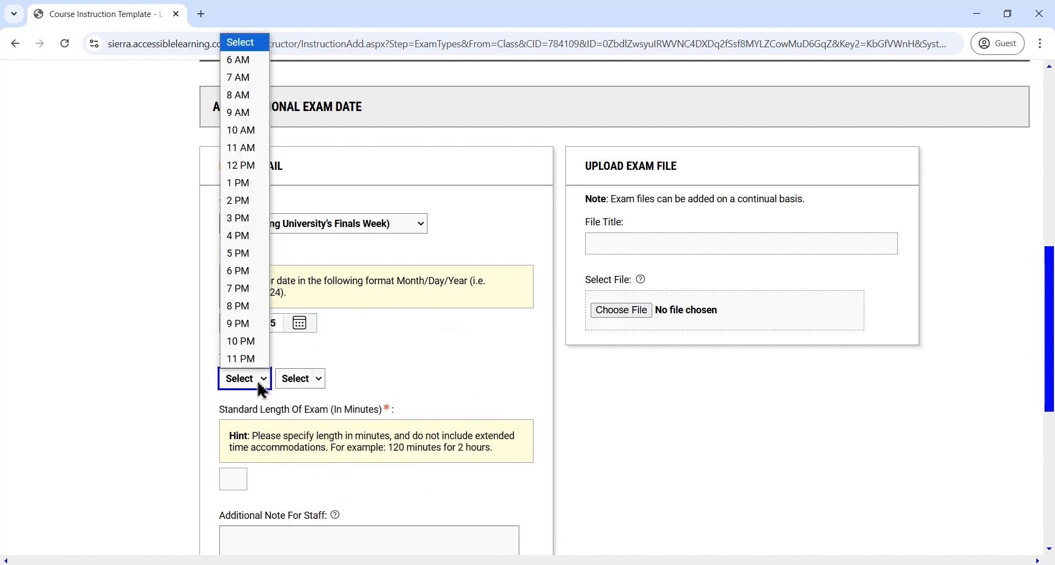
left_click(238, 95)
left_click(312, 379)
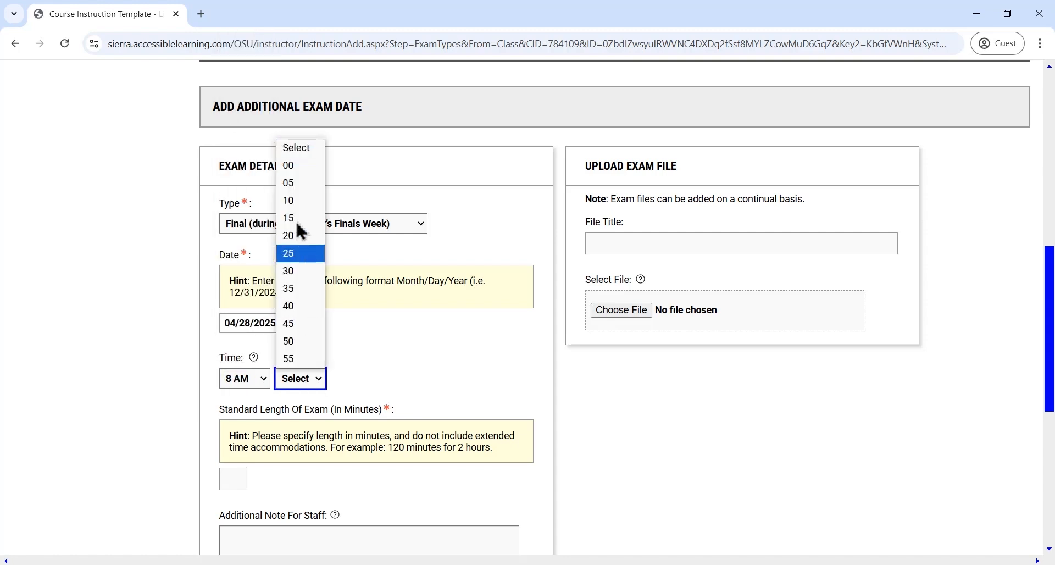
left_click(291, 165)
left_click(233, 482)
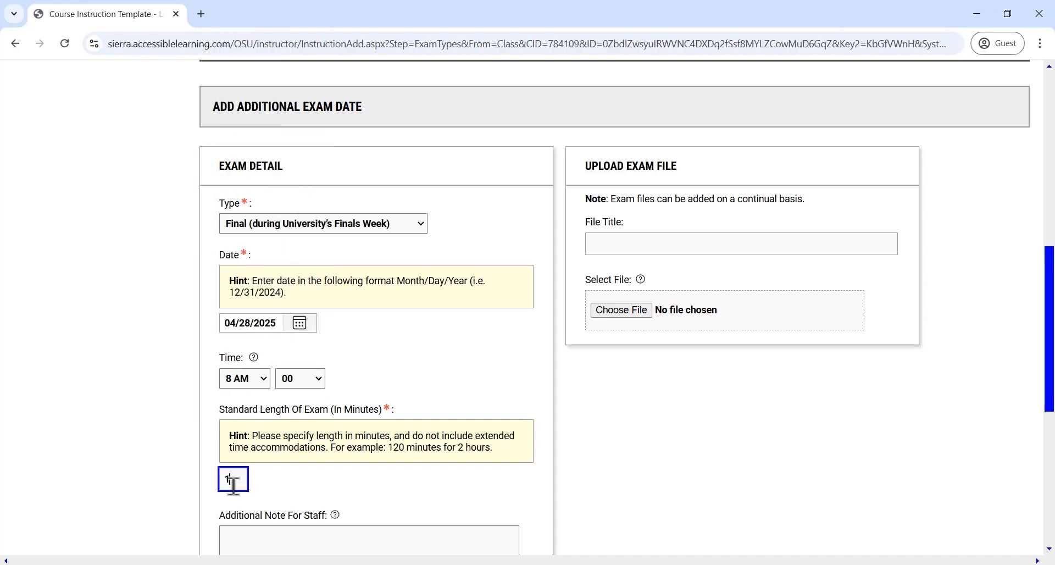
type("105")
scroll(302, 432, "down", 3)
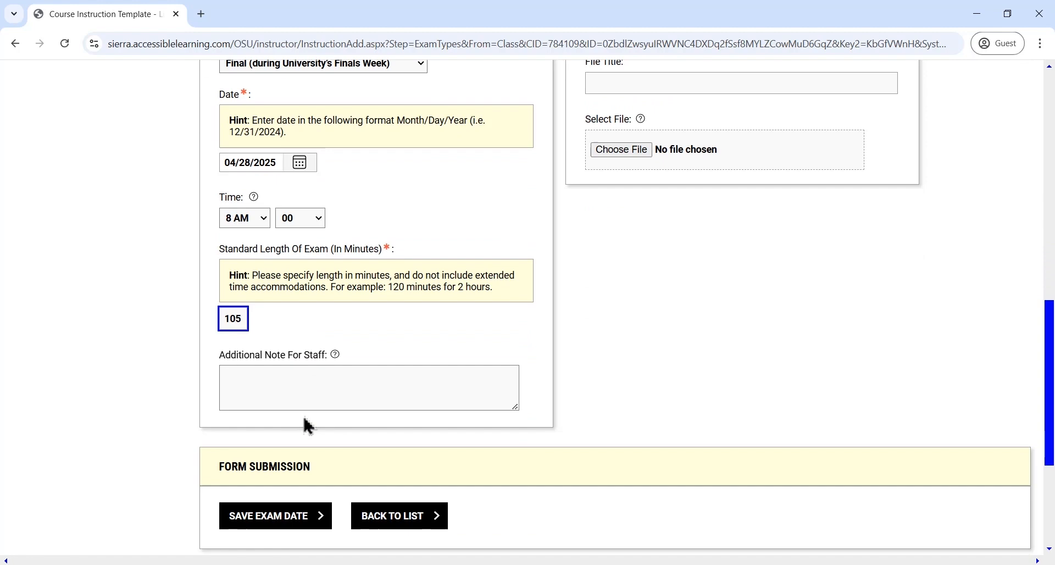
left_click(288, 521)
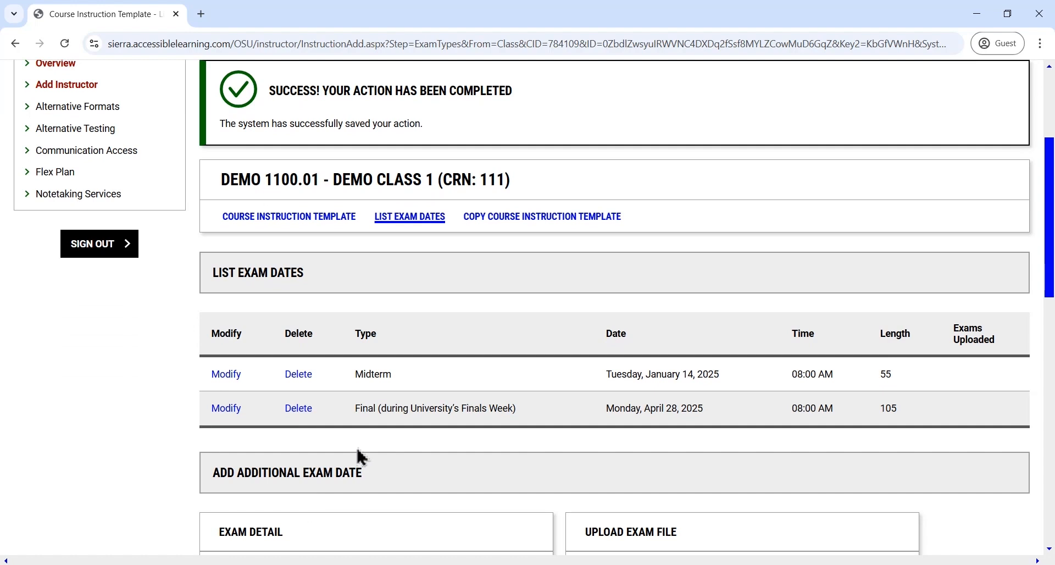
Go to the Course Instruction Template list in Alternative Testing and filter it to Courses with Course Instruction Template
scroll(357, 440, "down", 3)
scroll(354, 434, "up", 7)
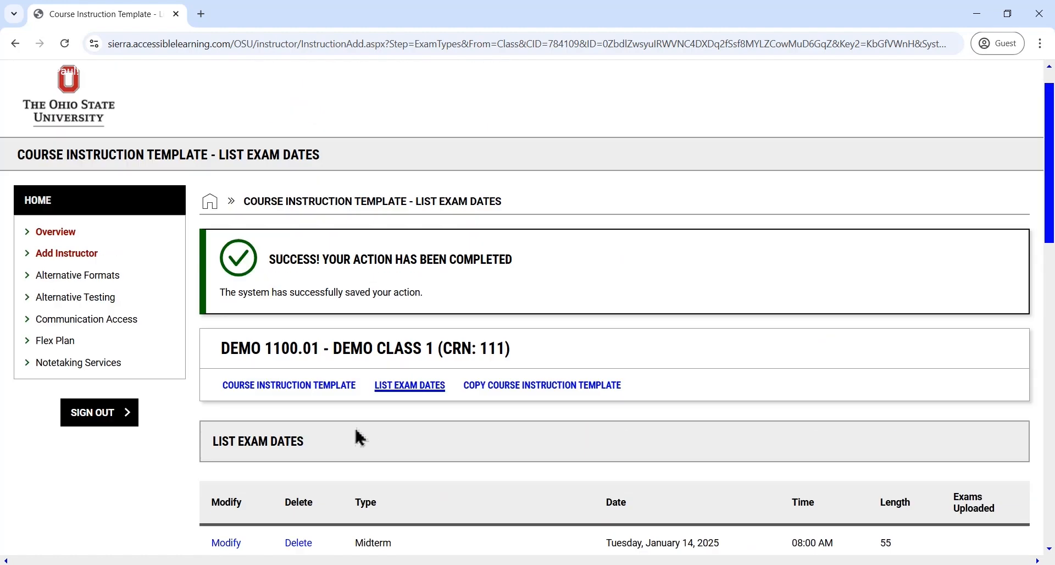
left_click(79, 335)
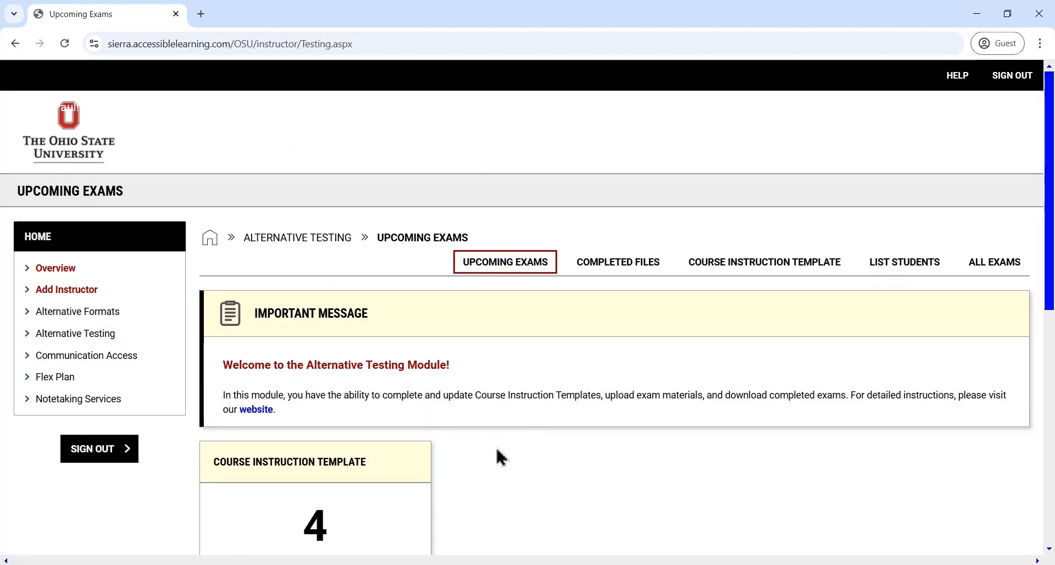
left_click(747, 273)
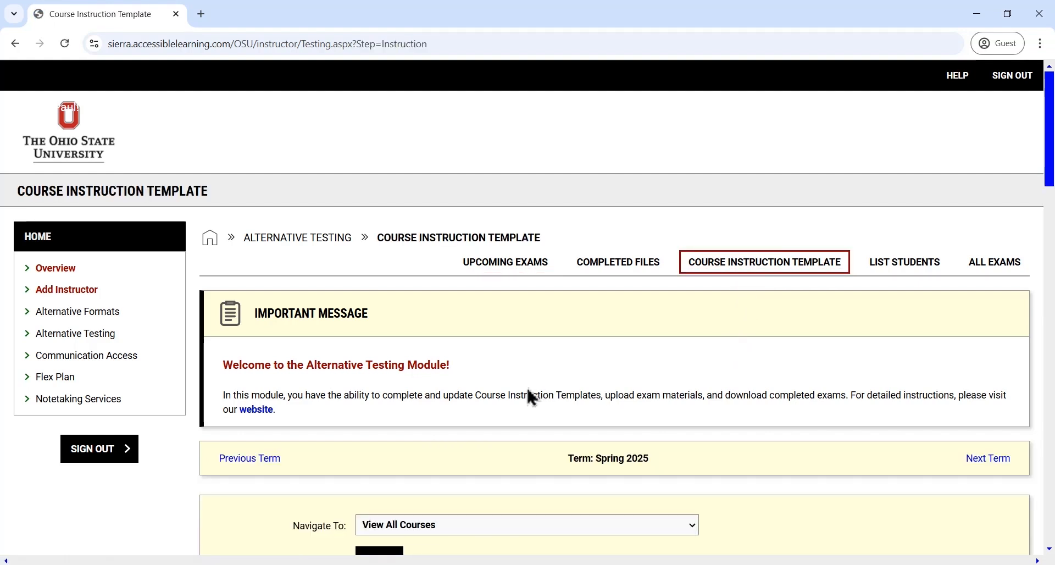
scroll(495, 380, "down", 3)
left_click(450, 365)
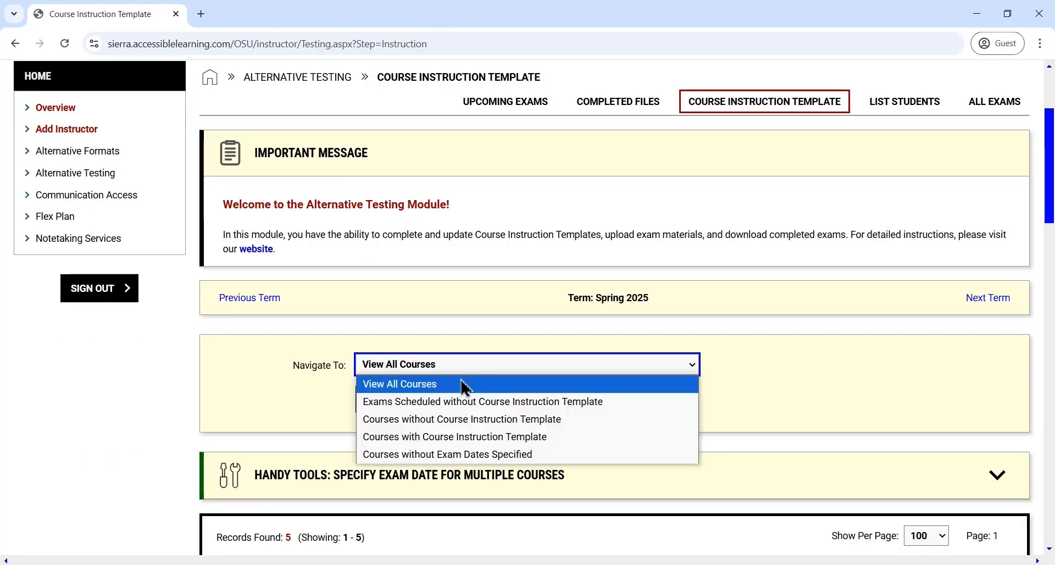
left_click(466, 444)
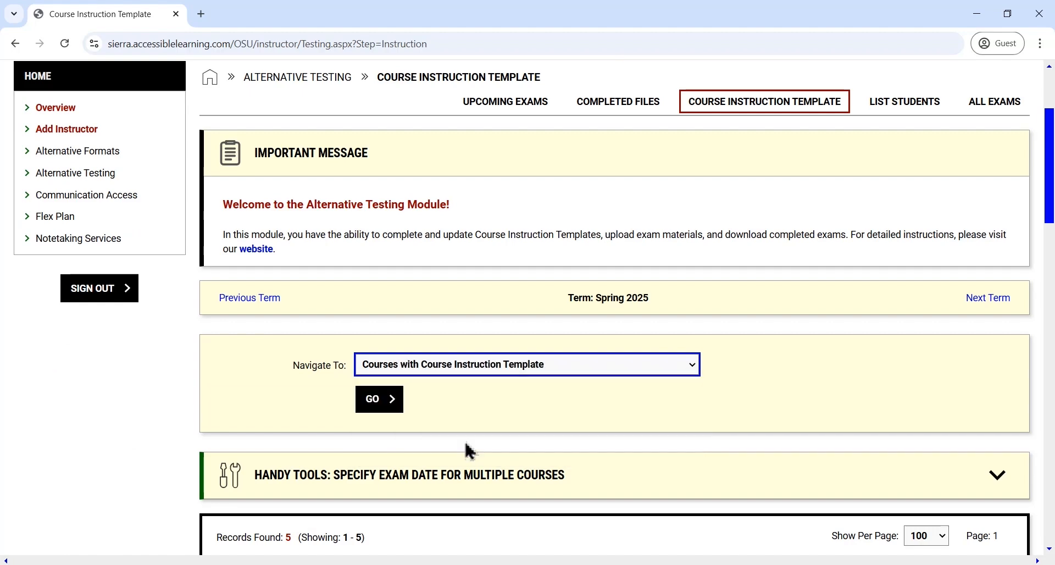
left_click(385, 409)
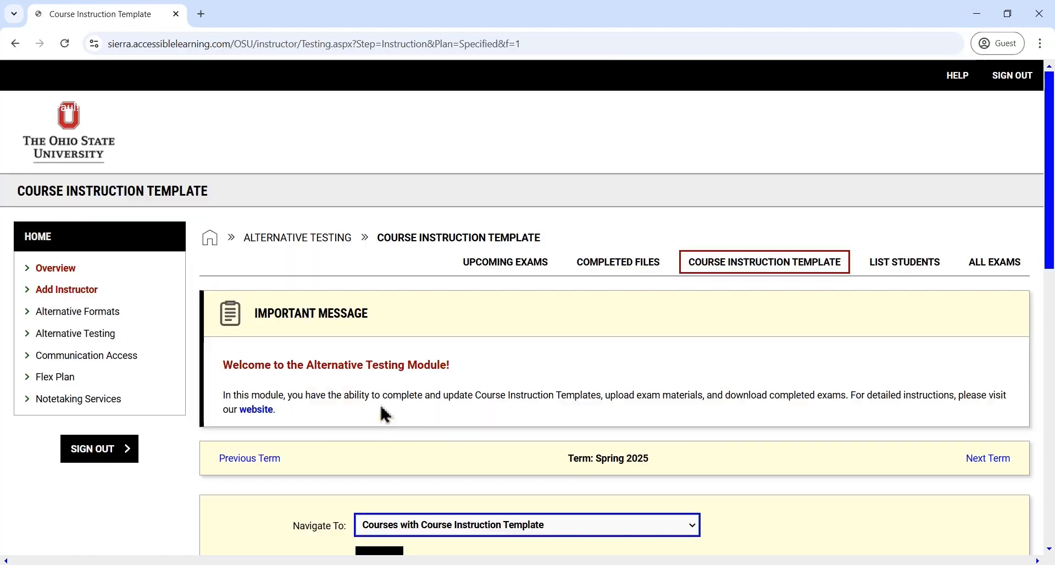
Open the DEMO 1100.01 Course Instruction Template and choose DEMO 2200.01 - DEMO CLASS 2 (CRN: 222) as the course to copy it to
scroll(381, 406, "down", 7)
scroll(386, 413, "down", 3)
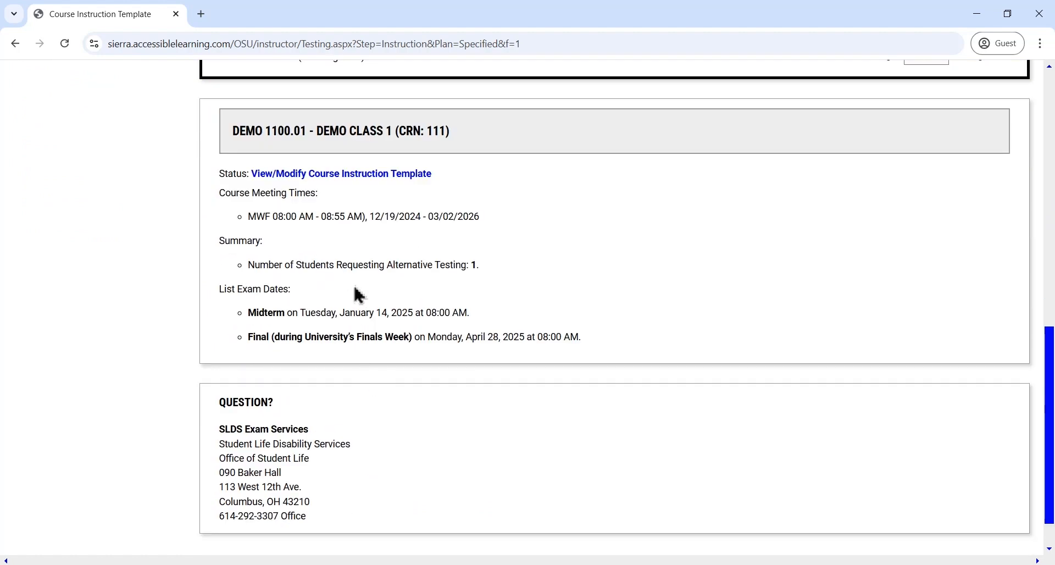
left_click(324, 179)
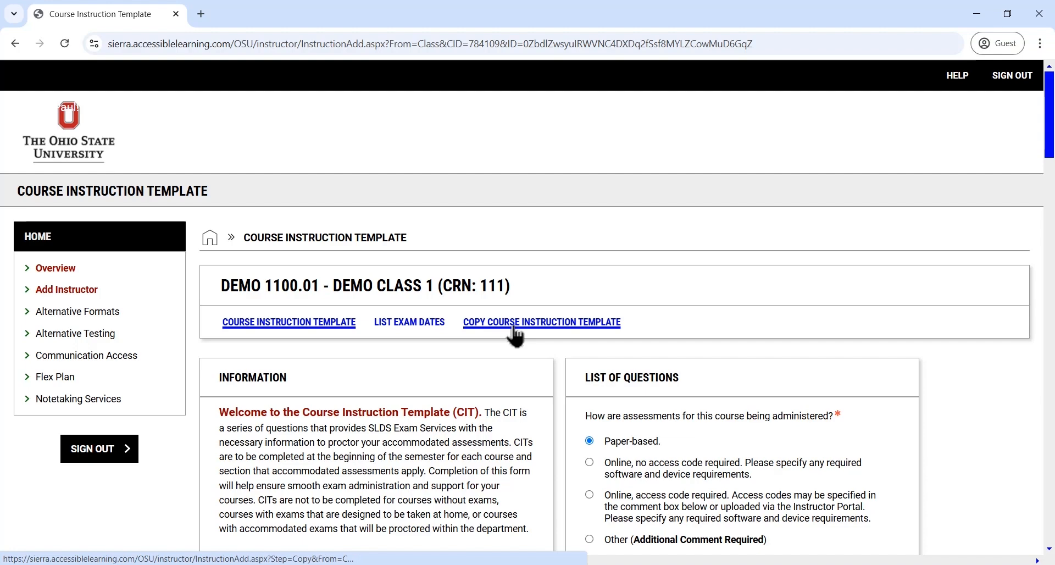
left_click(514, 326)
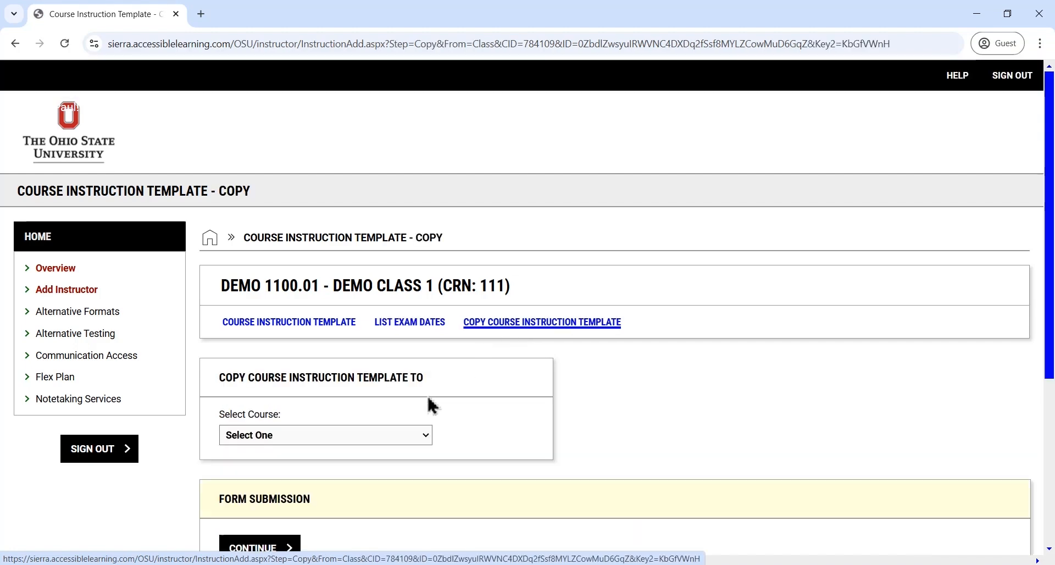
left_click(360, 439)
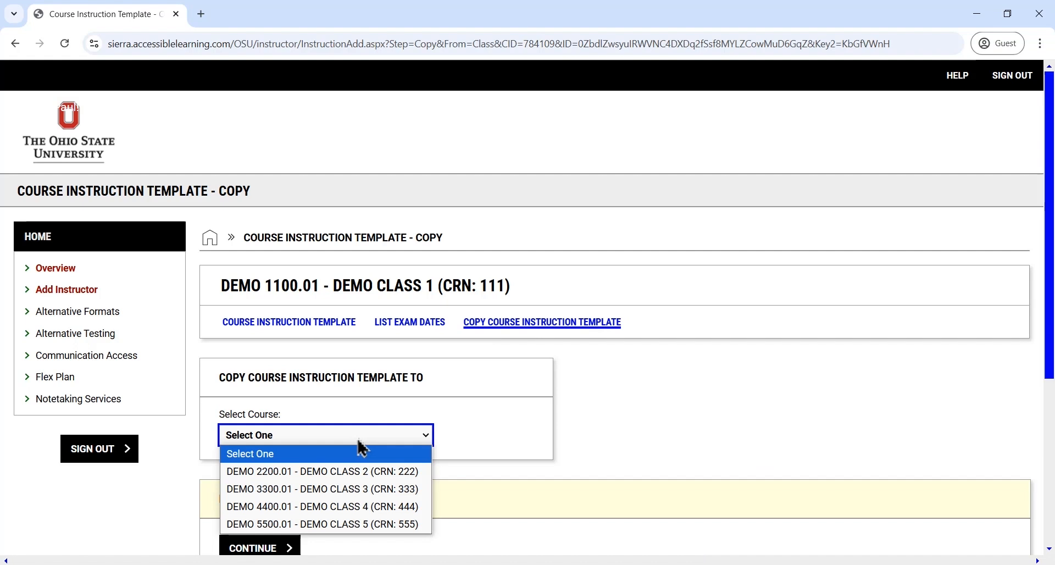
left_click(343, 472)
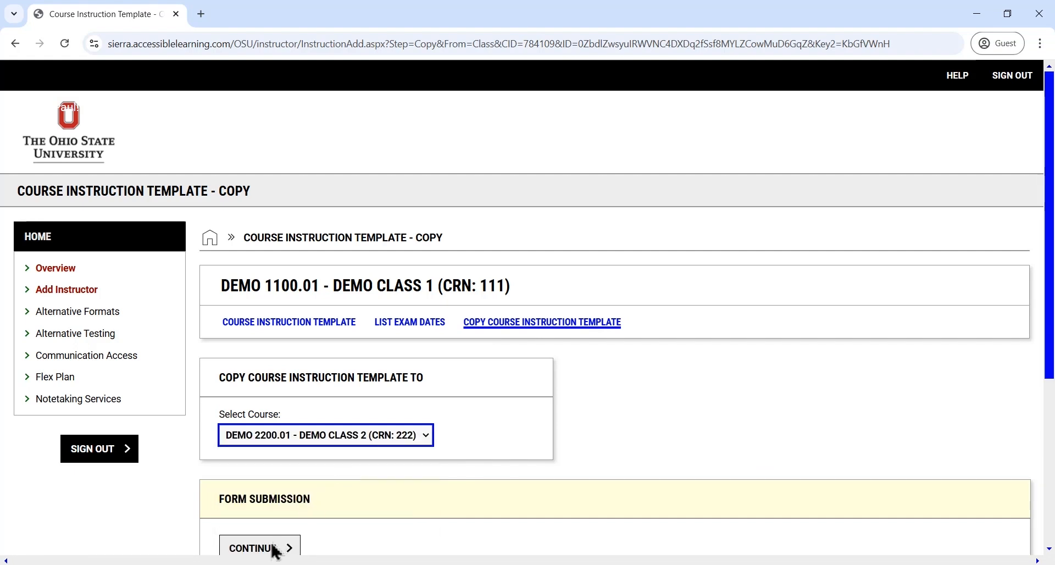
scroll(264, 516, "down", 3)
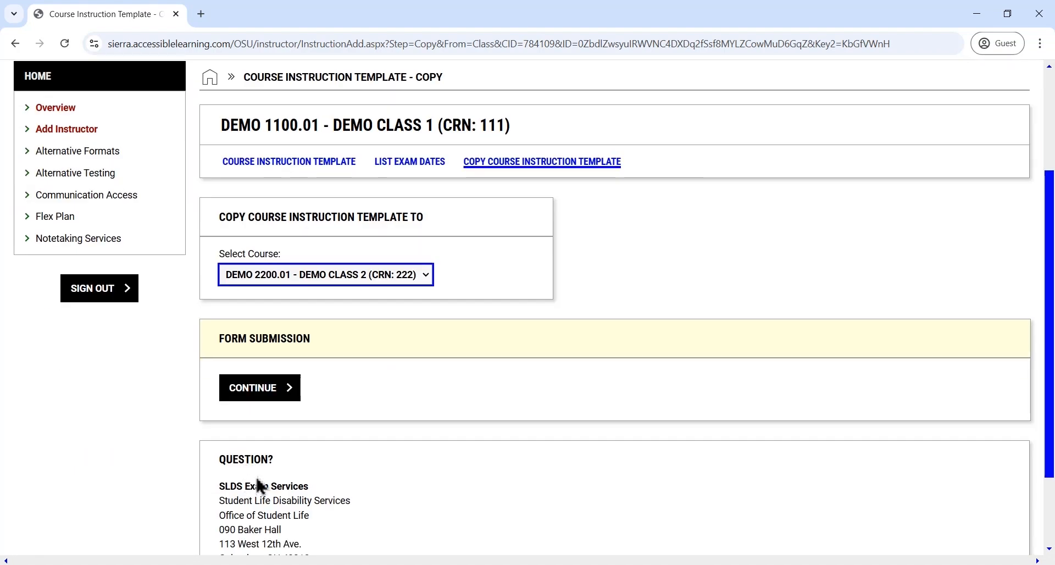
left_click(279, 397)
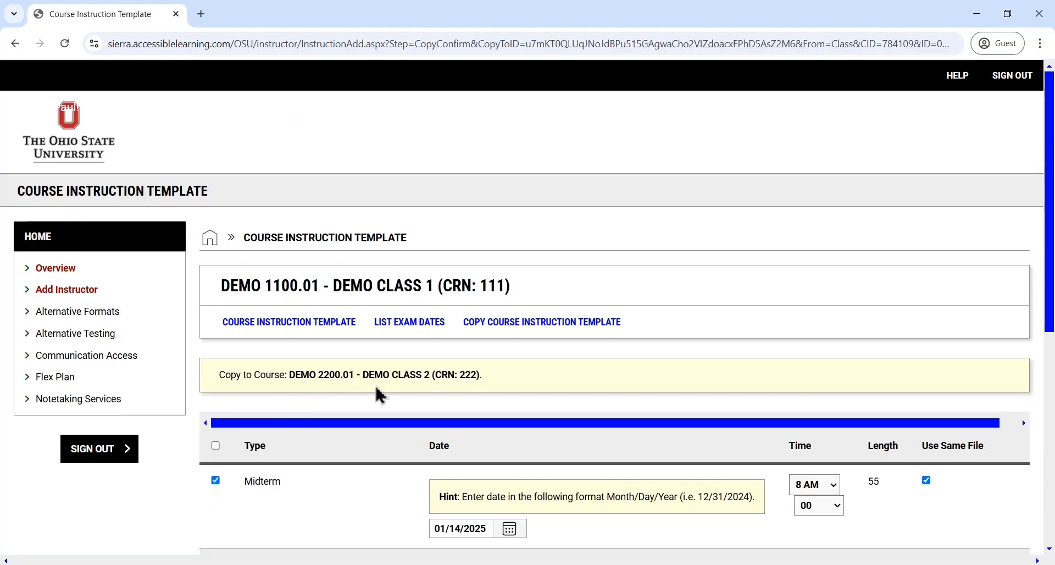
Copy the Course Instruction Template to DEMO 2200.01 with both the midterm and final exam dates included
scroll(385, 385, "down", 2)
scroll(405, 377, "down", 1)
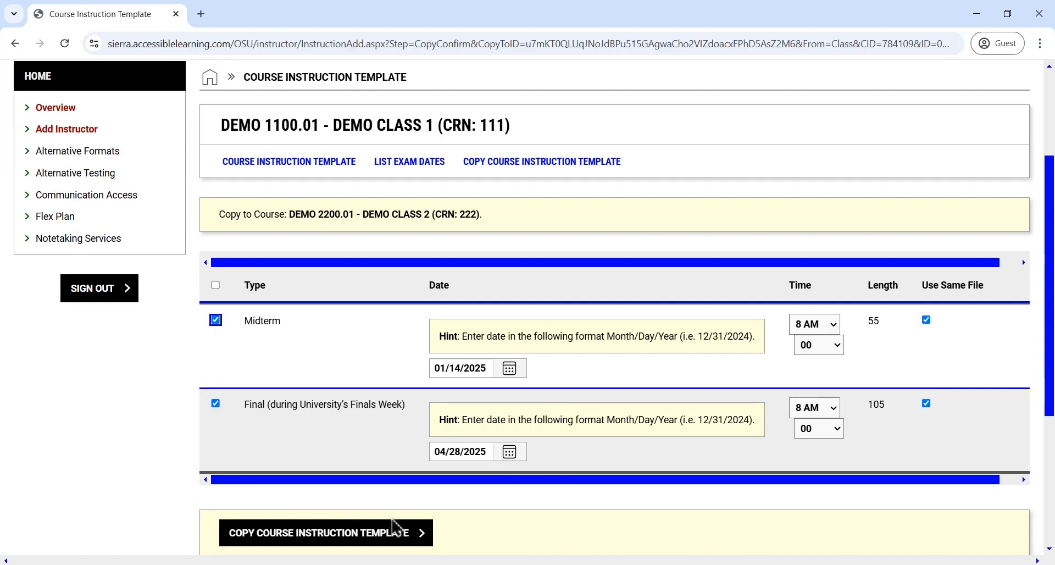
left_click(389, 541)
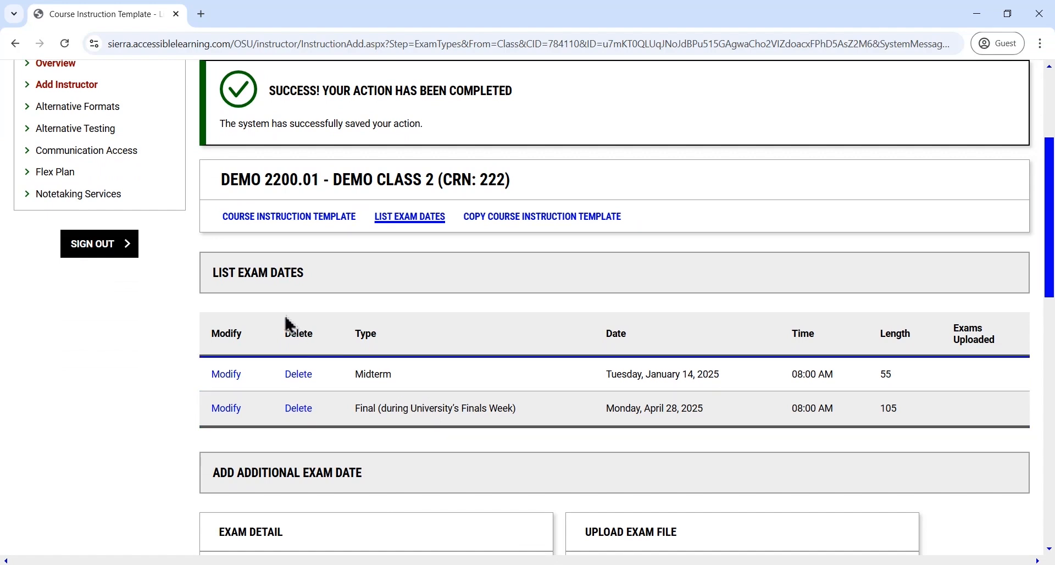
Return to the Course Instruction Template list in Alternative Testing and show only Courses with Course Instruction Template
scroll(253, 299, "up", 3)
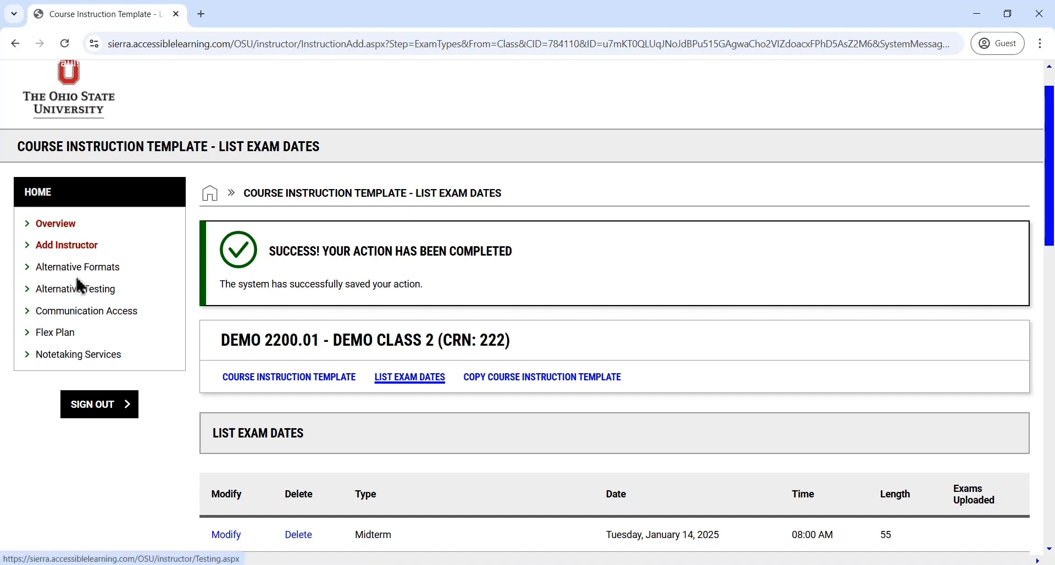
left_click(77, 289)
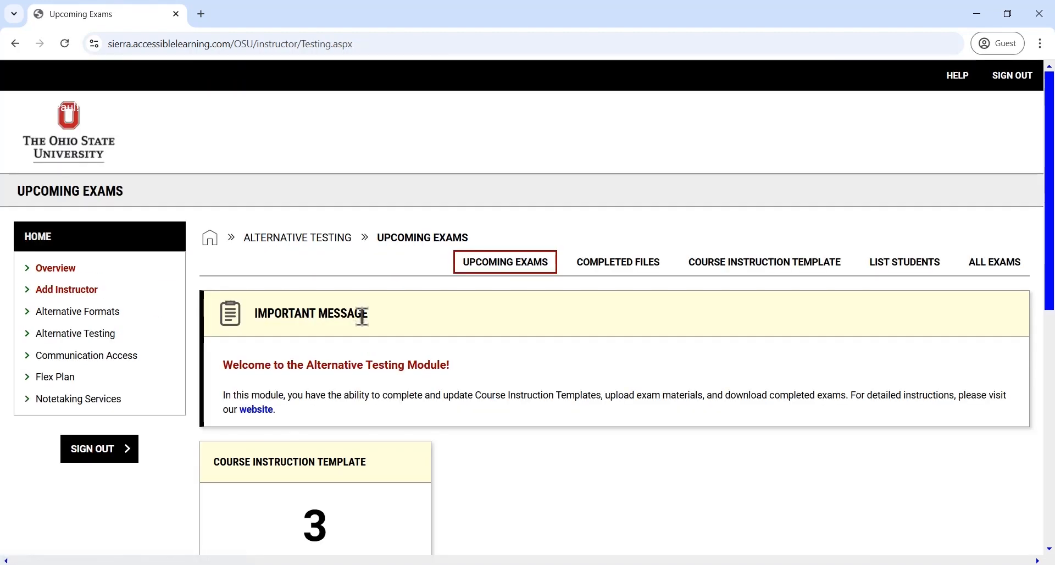
left_click(750, 269)
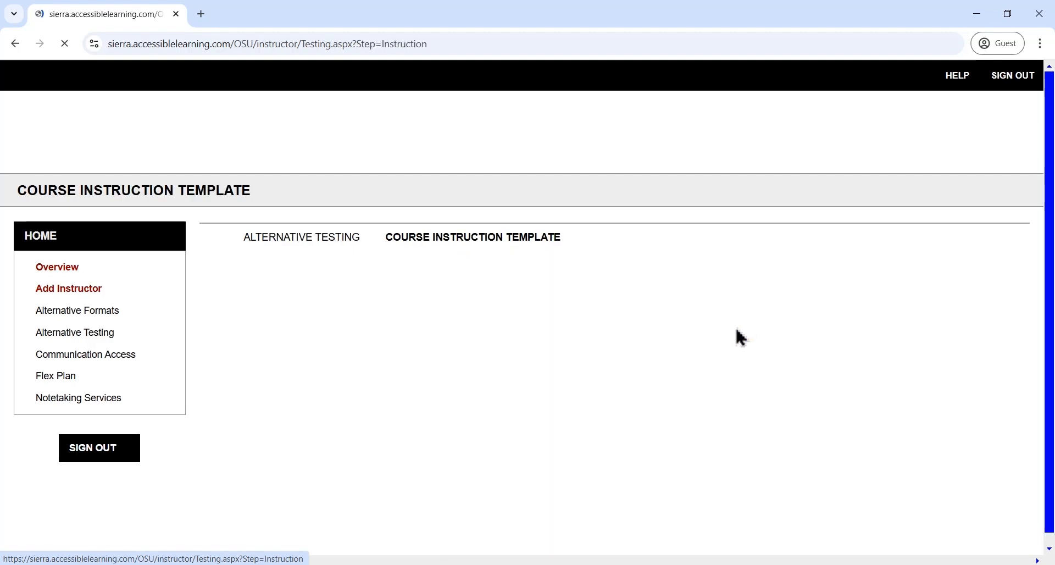
scroll(484, 387, "down", 3)
left_click(464, 367)
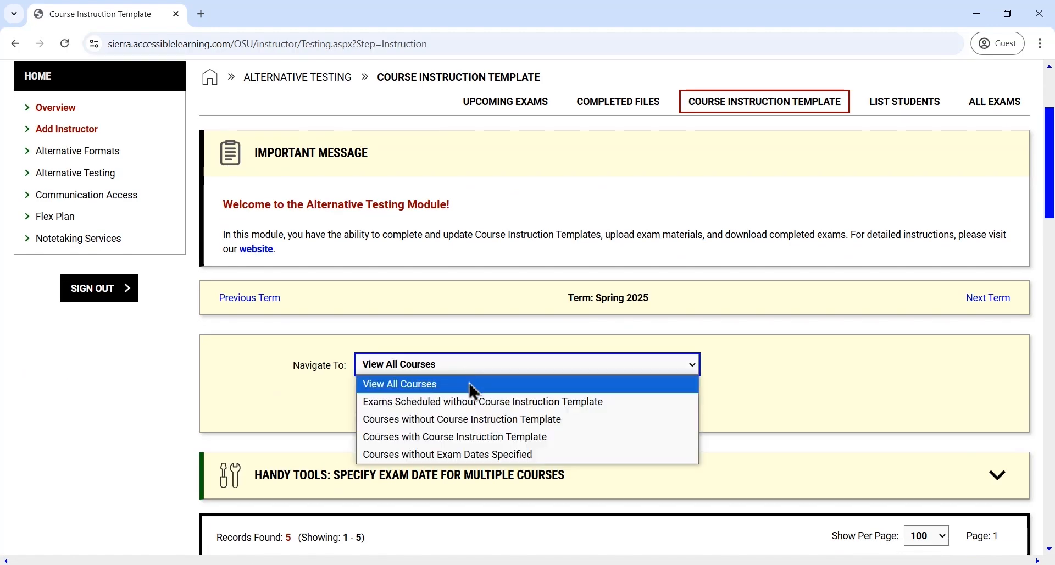
left_click(471, 437)
left_click(390, 407)
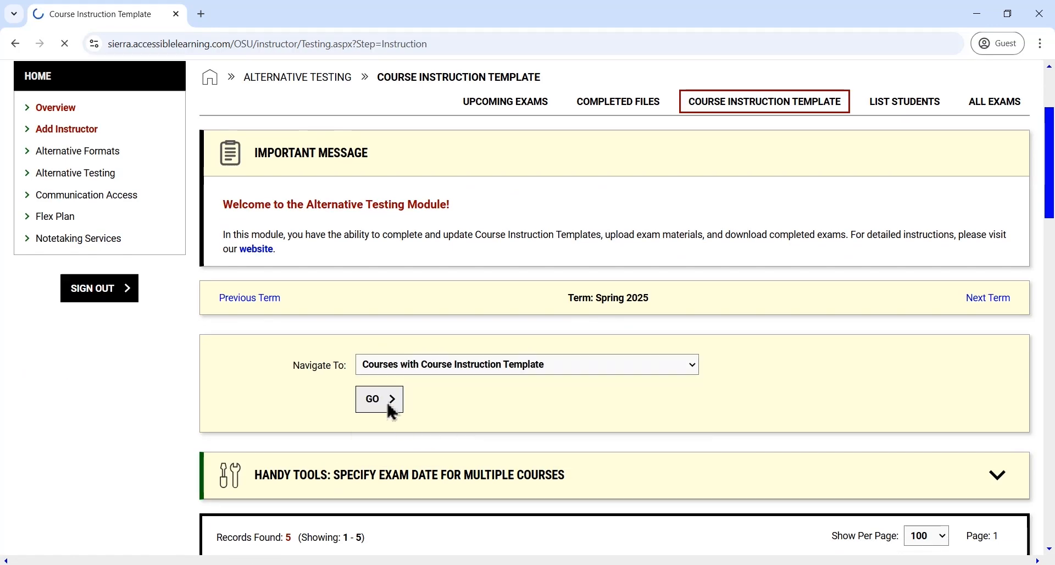
Open the DEMO 1100.01 Course Instruction Template and add Calculator and Note sheet as materials permitted during exams
scroll(391, 412, "down", 6)
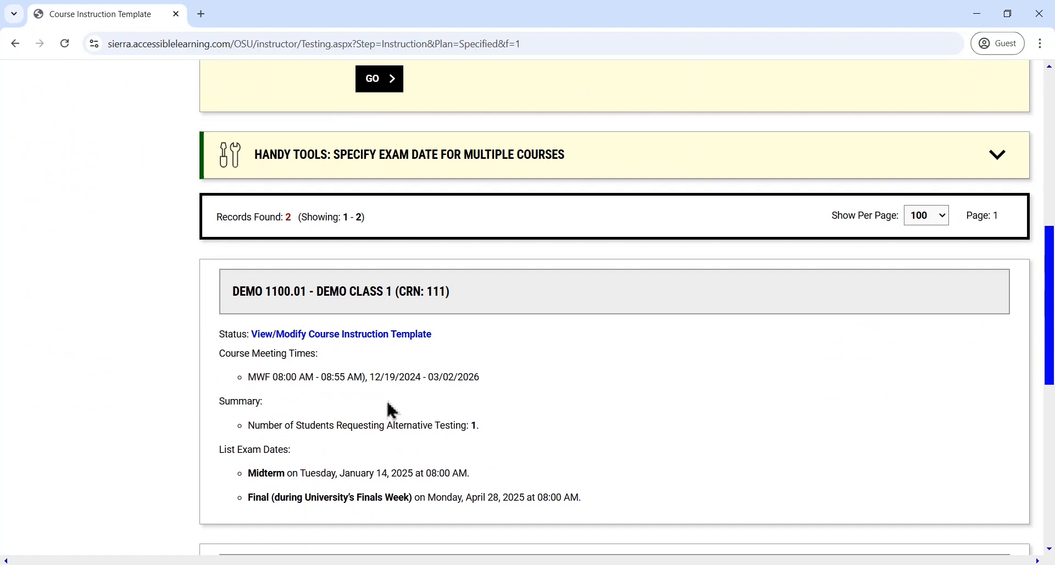
left_click(361, 335)
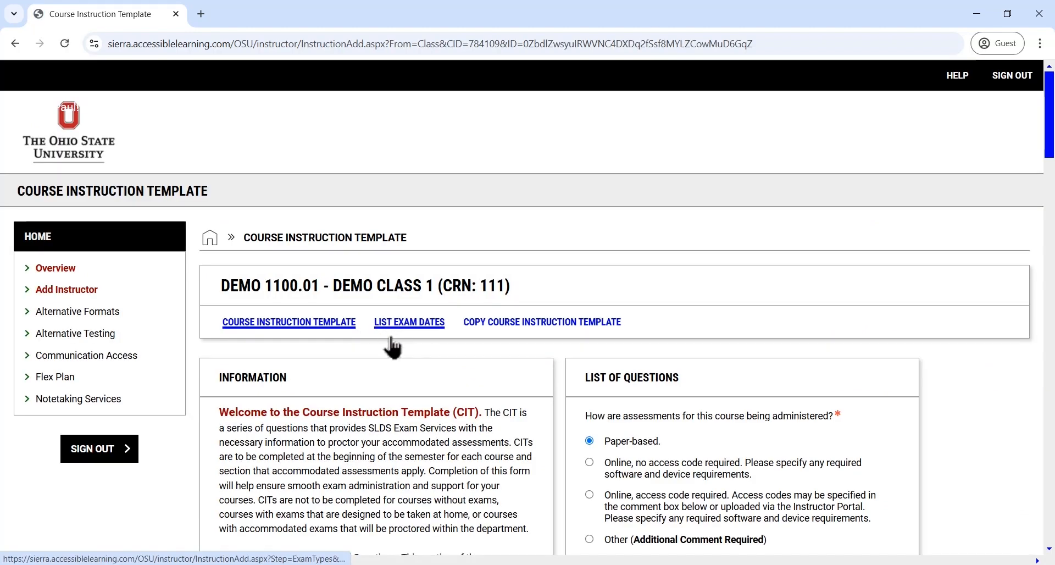
scroll(394, 352, "down", 3)
scroll(468, 352, "down", 14)
scroll(542, 355, "up", 4)
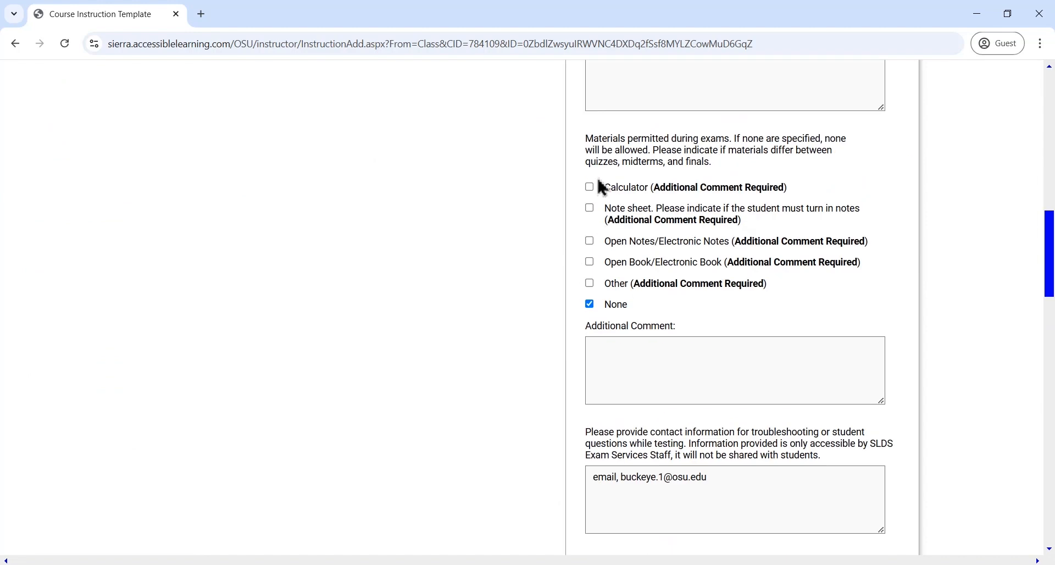
left_click(591, 187)
left_click(591, 208)
Enter the permitted materials comment "graphing calculator and one sheet of notes front and back."
left_click(628, 373)
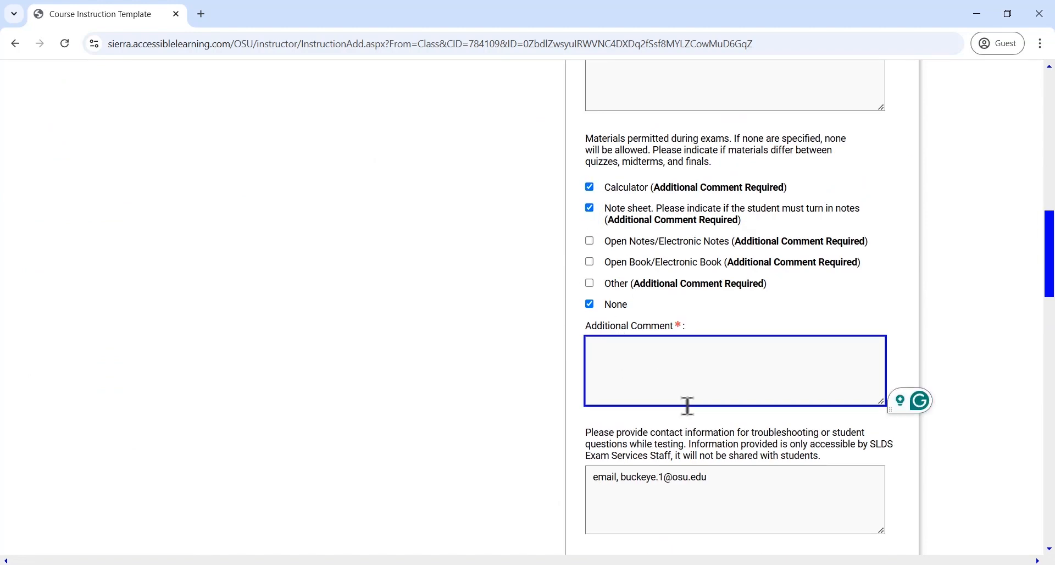
type("graphing calcul")
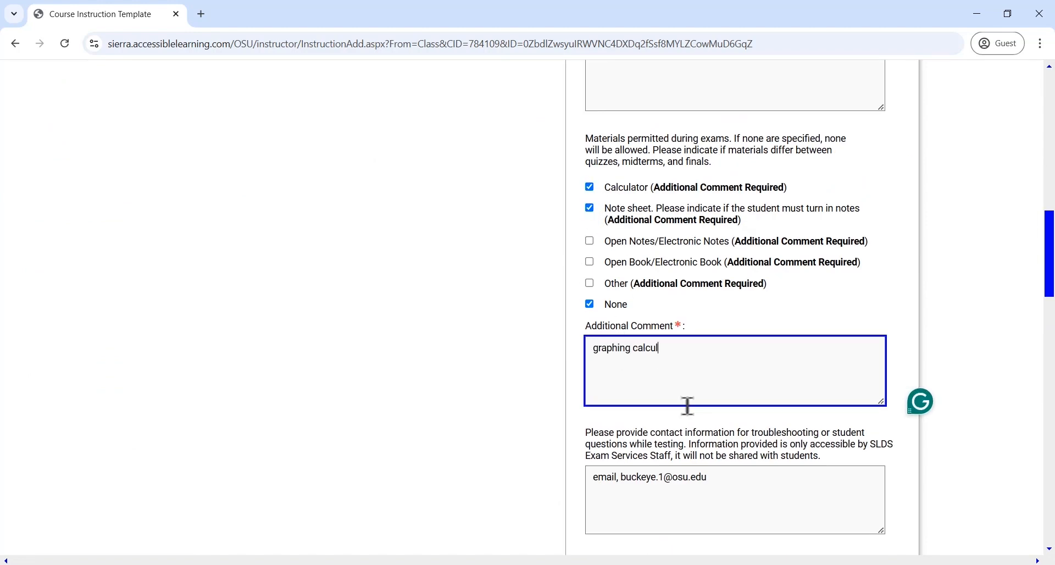
type("ator and one sheet of notes r")
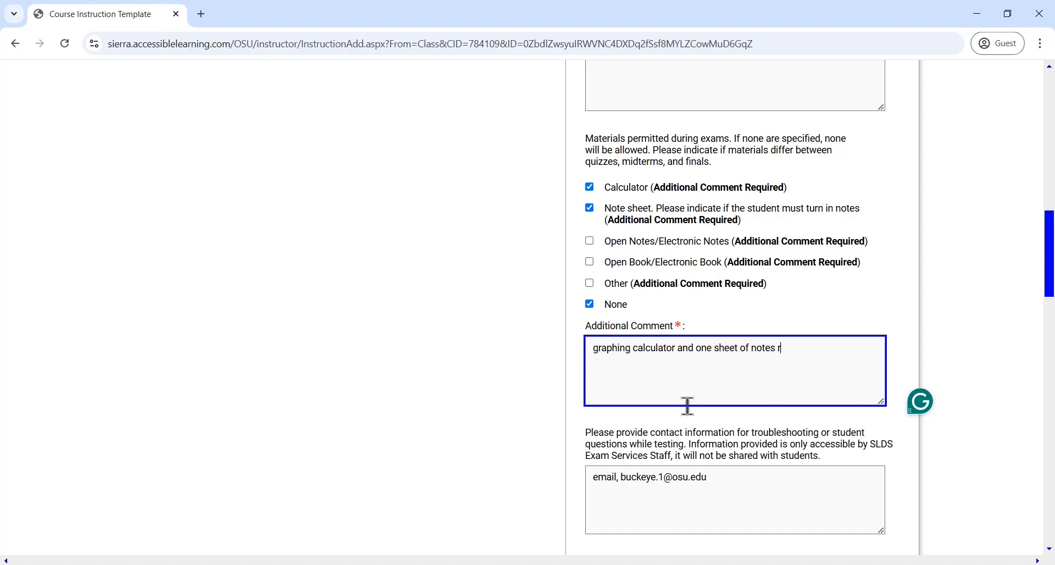
key("BackSpace")
type("front and back.")
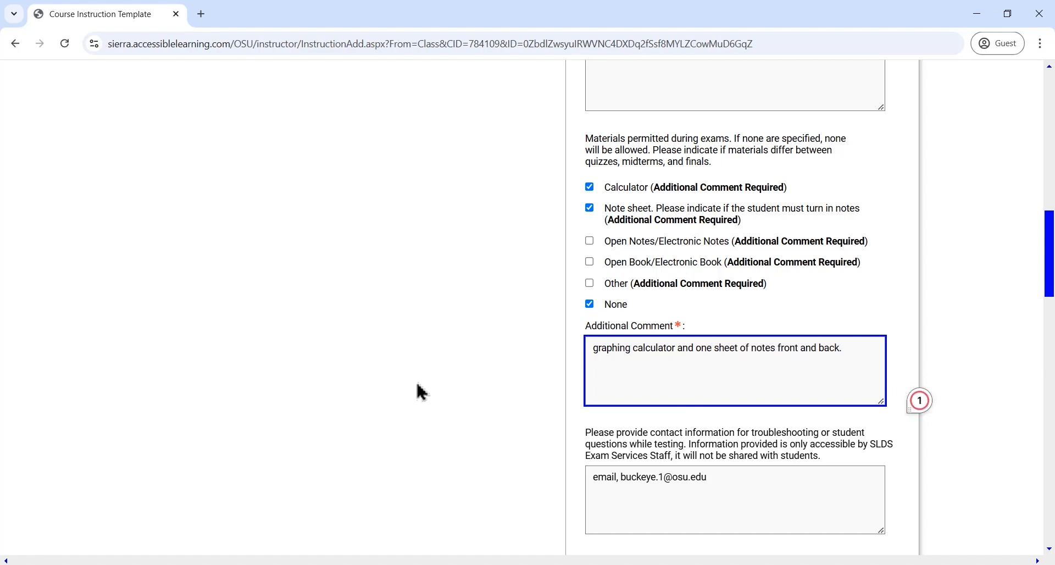
Deselect None under the permitted materials, and submit the template update to view the exam dates
left_click(590, 303)
scroll(546, 360, "down", 18)
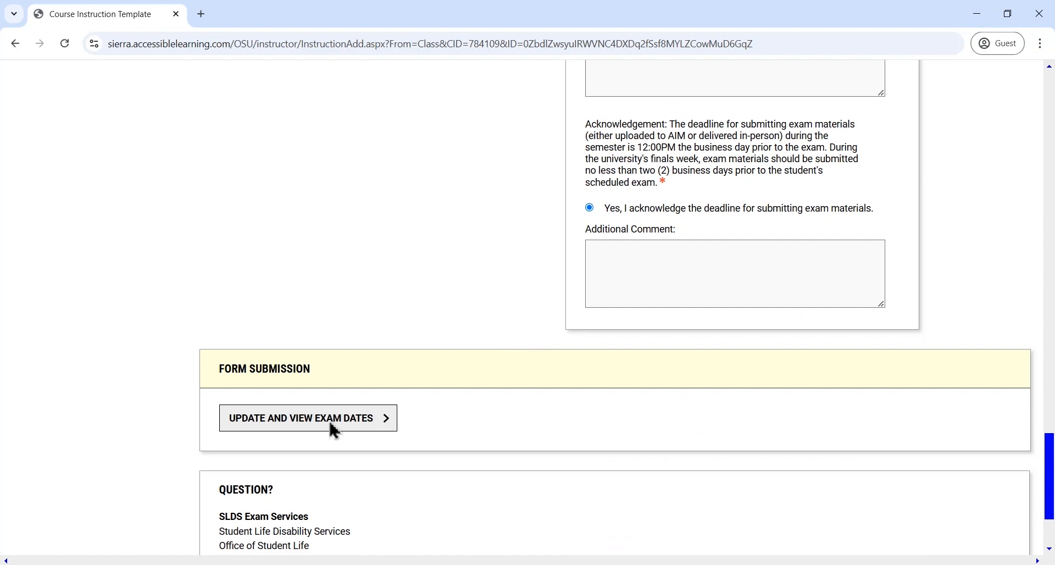
left_click(335, 431)
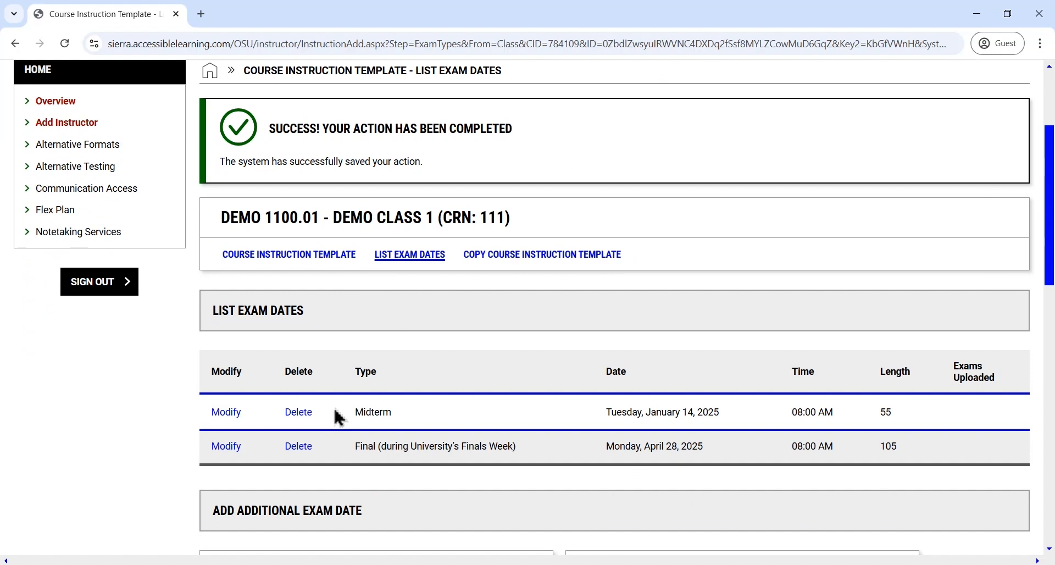
scroll(336, 412, "down", 1)
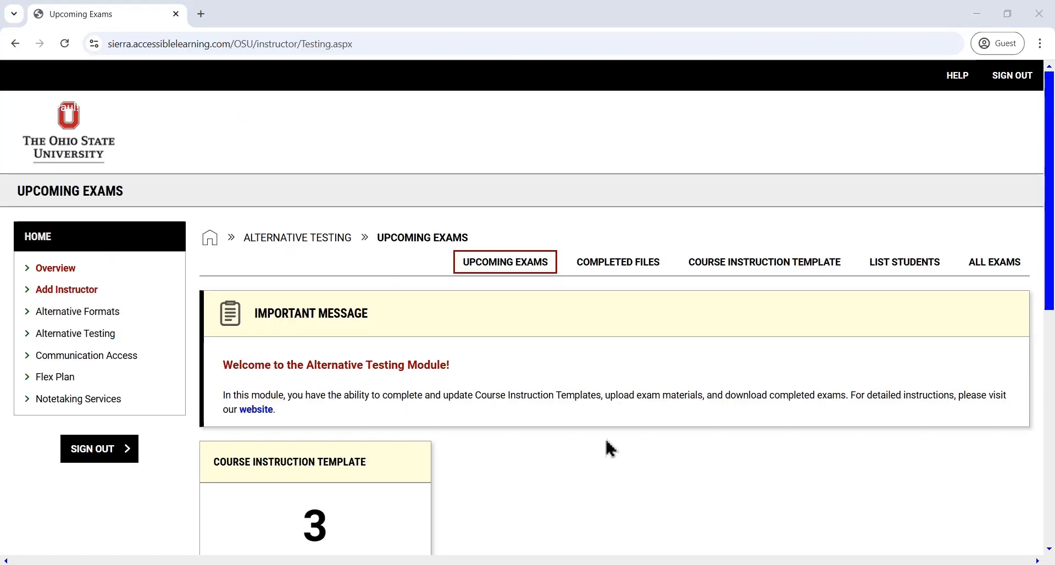
Open the Course Instruction Template list from Upcoming Exams and filter it to Courses with Course Instruction Template
left_click(754, 274)
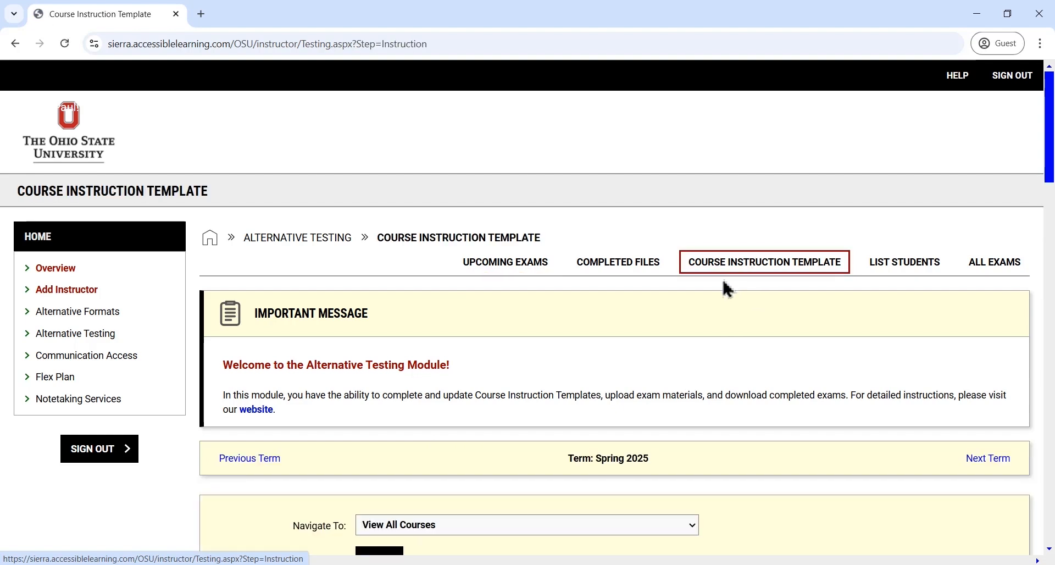
scroll(534, 362, "down", 3)
left_click(531, 366)
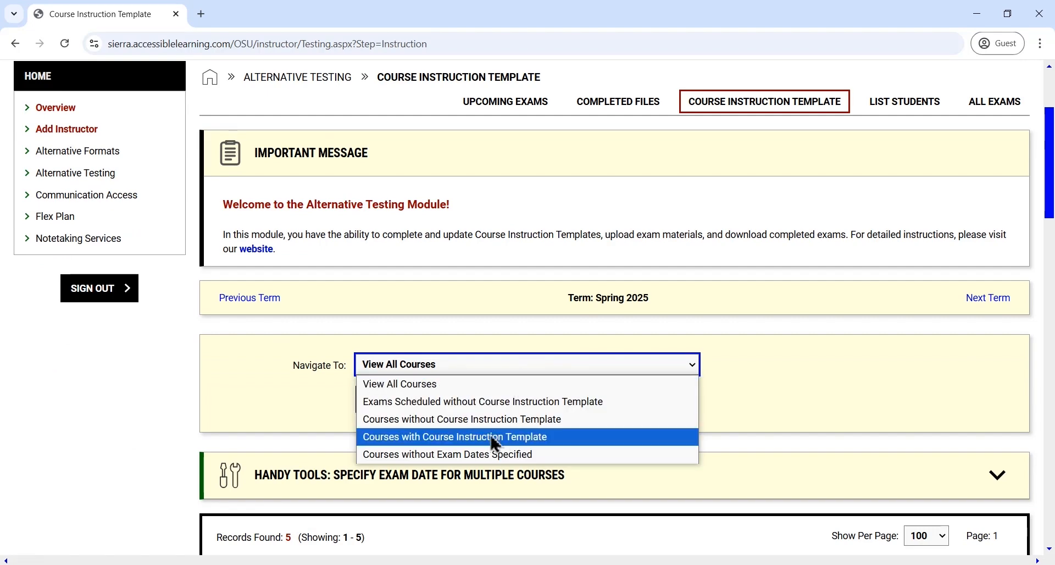
left_click(492, 435)
left_click(387, 404)
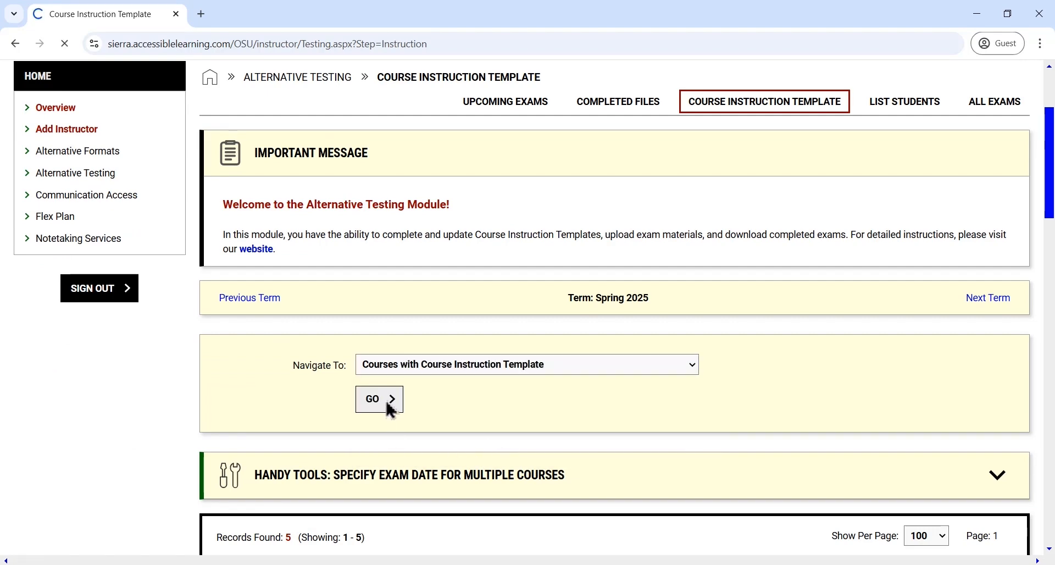
Open the DEMO 1100.01 template's exam date list and open the Midterm for modification
scroll(357, 430, "down", 3)
scroll(360, 431, "down", 3)
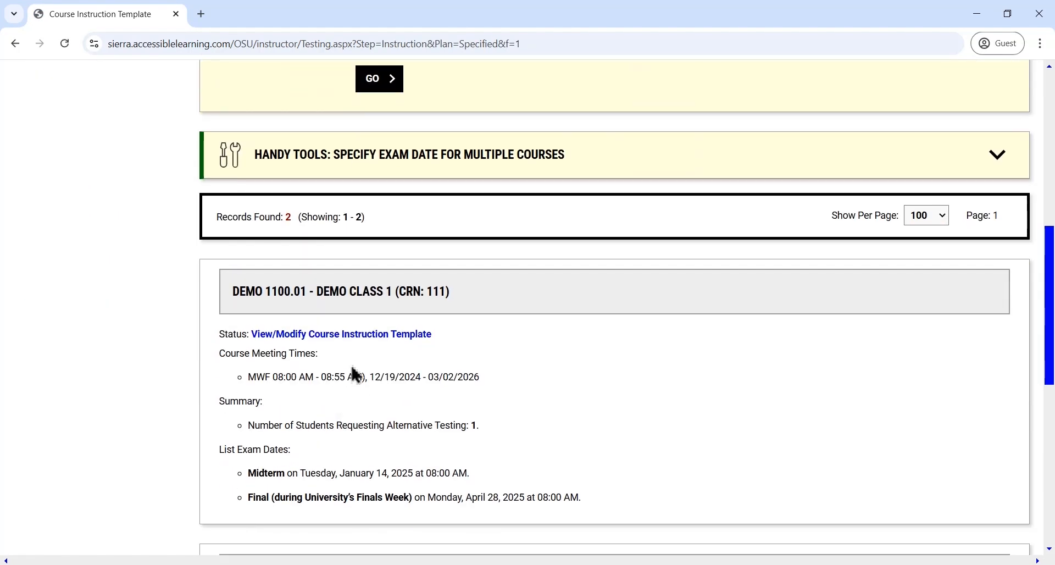
left_click(365, 343)
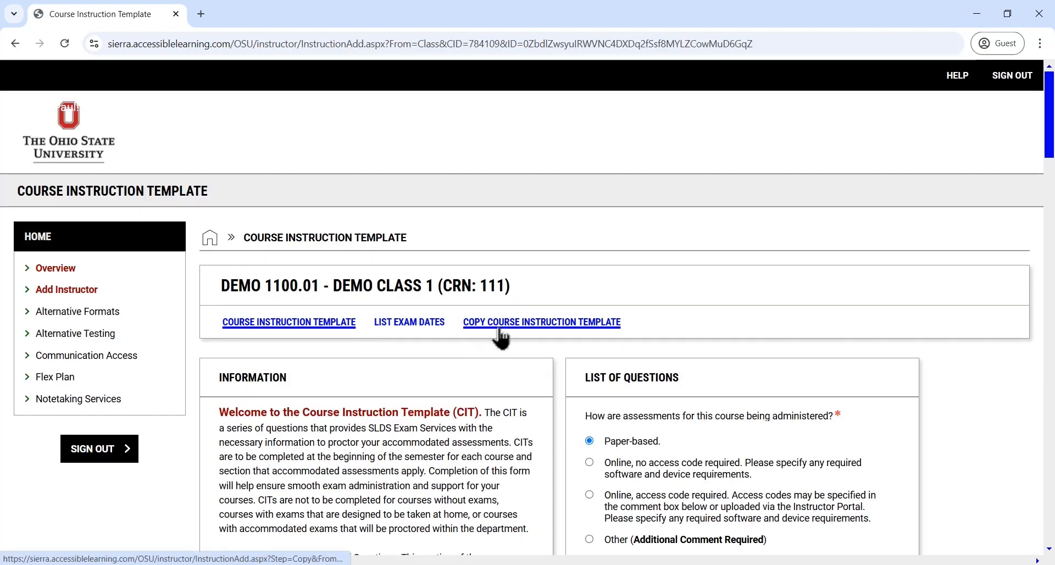
left_click(433, 333)
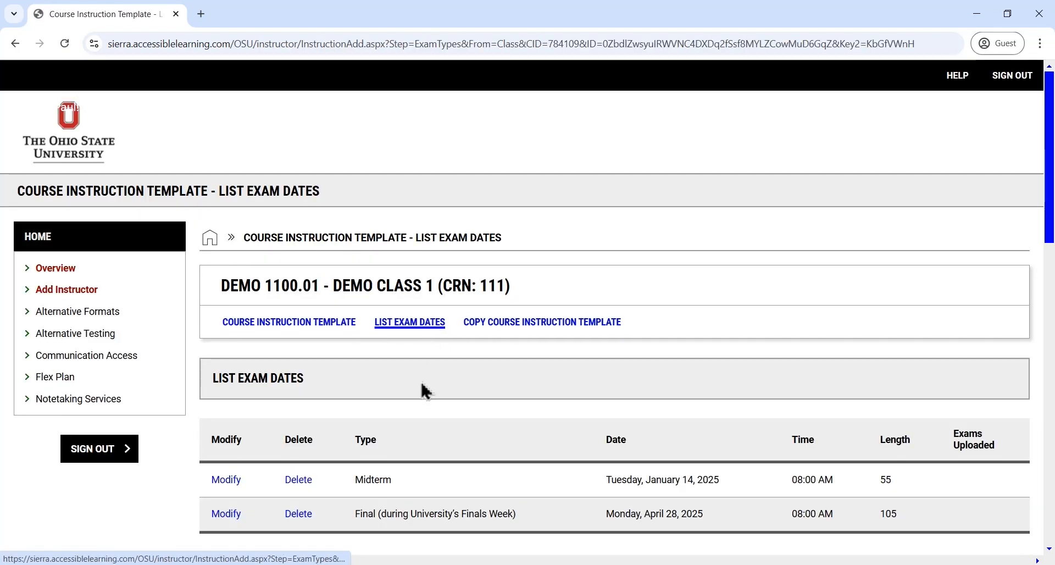
scroll(231, 482, "down", 3)
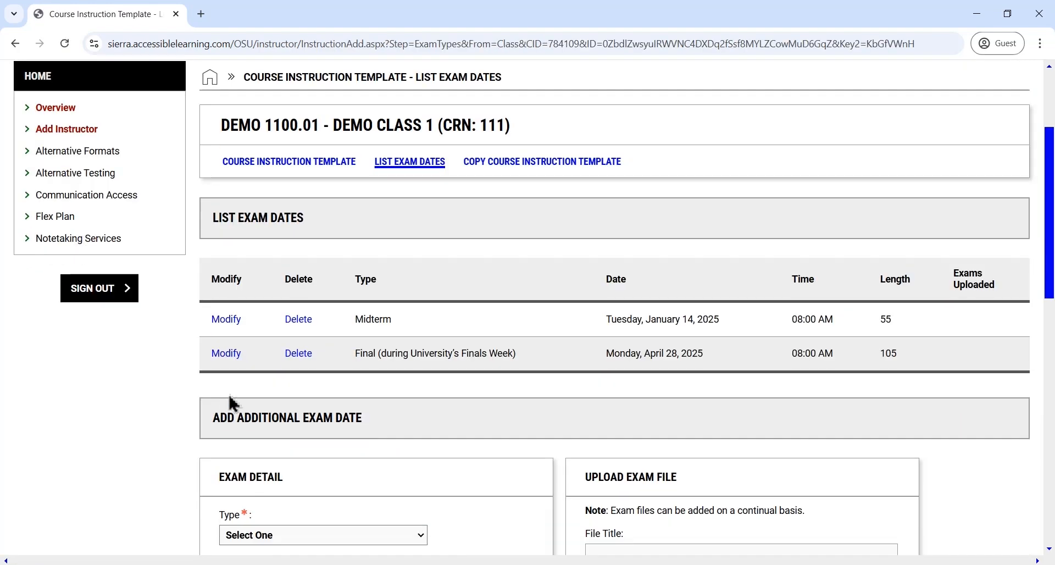
left_click(231, 330)
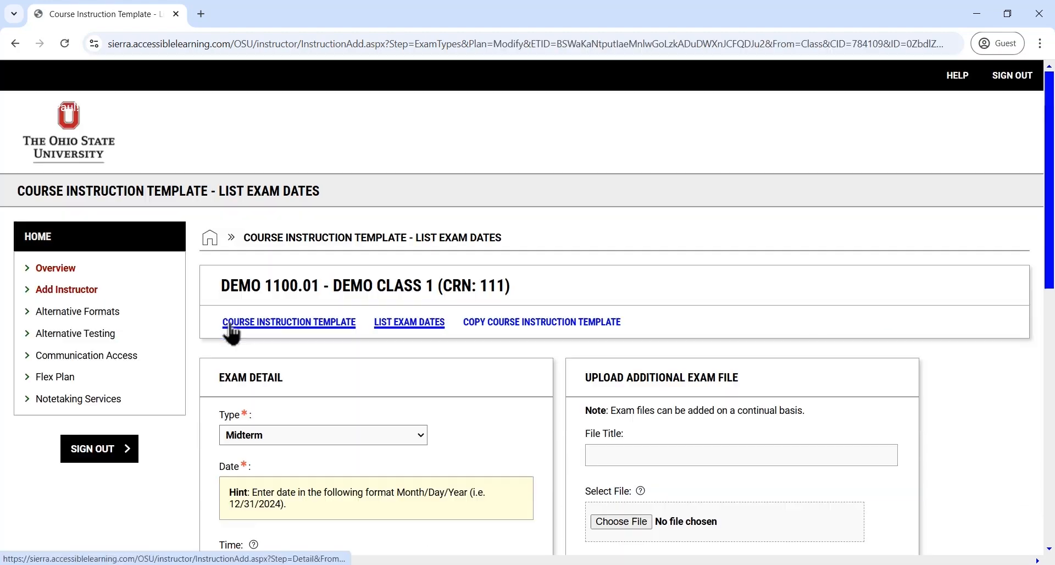
Attach Midterm Exam 1.docx to the midterm with the file title "Midterm Exam 1" and update the exam date
scroll(417, 351, "down", 3)
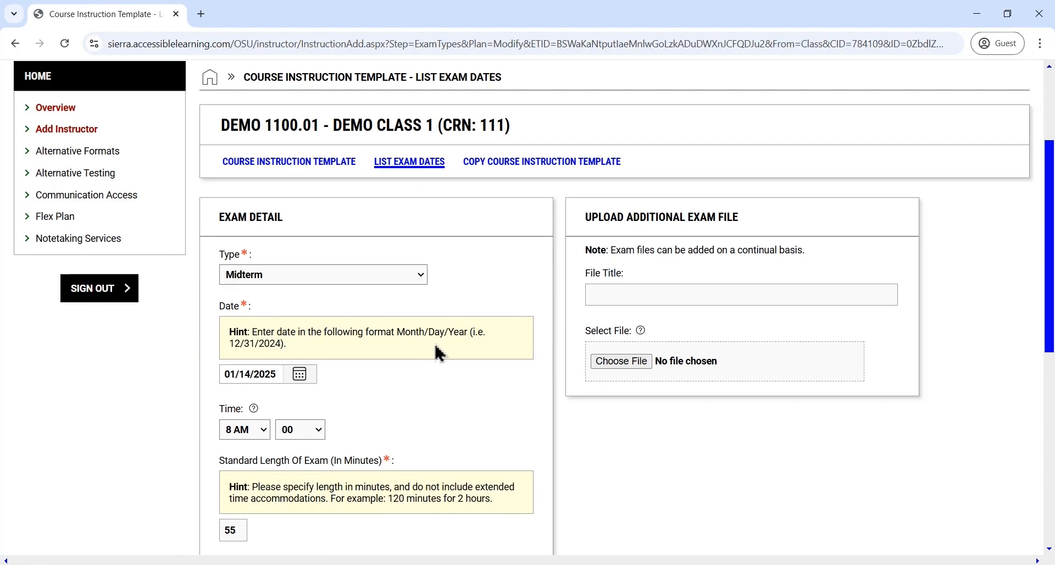
left_click(642, 296)
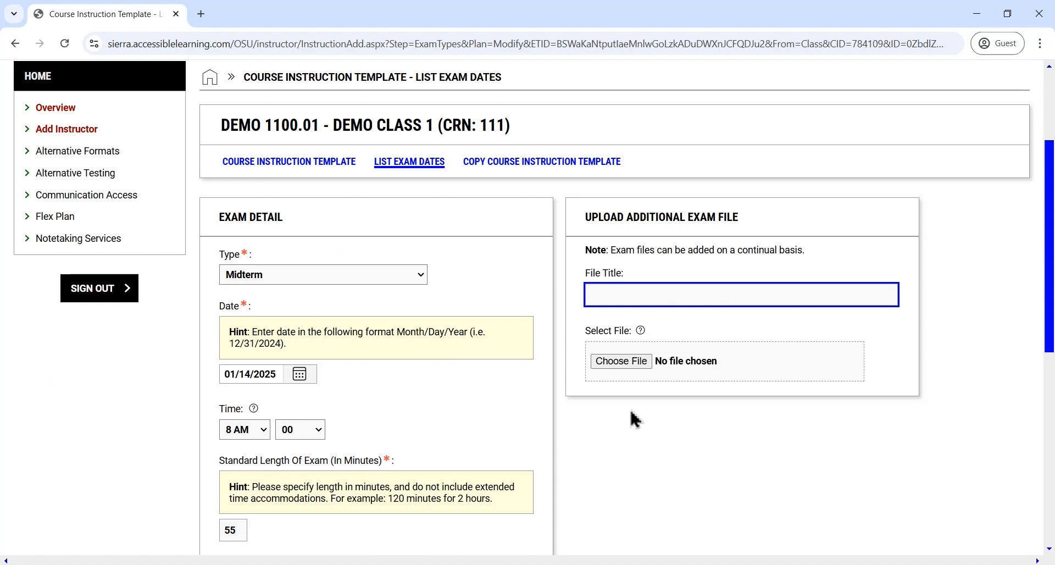
type("Midt")
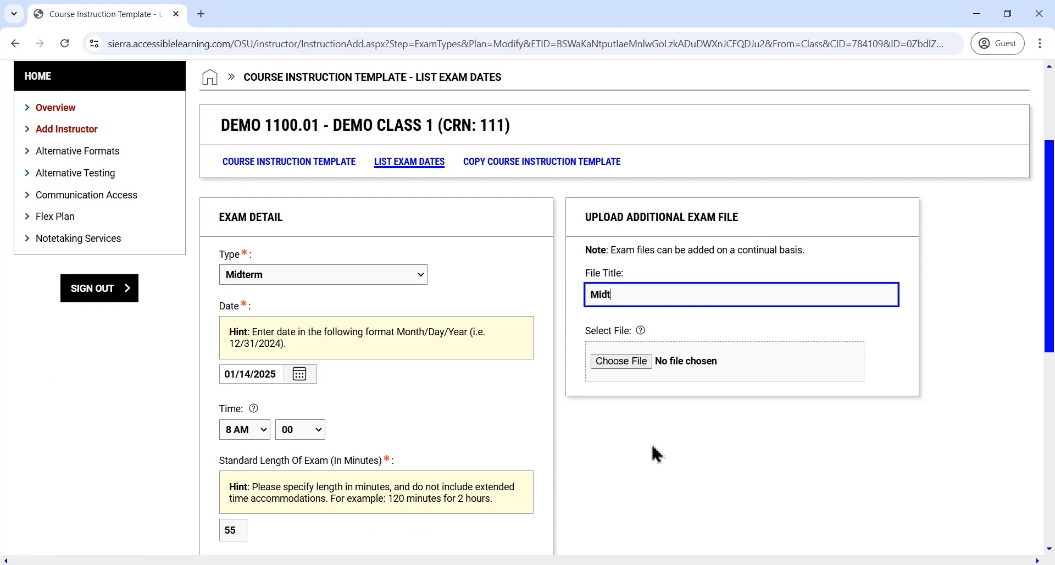
type("erm Exam 1")
left_click_drag(326, 286, 730, 361)
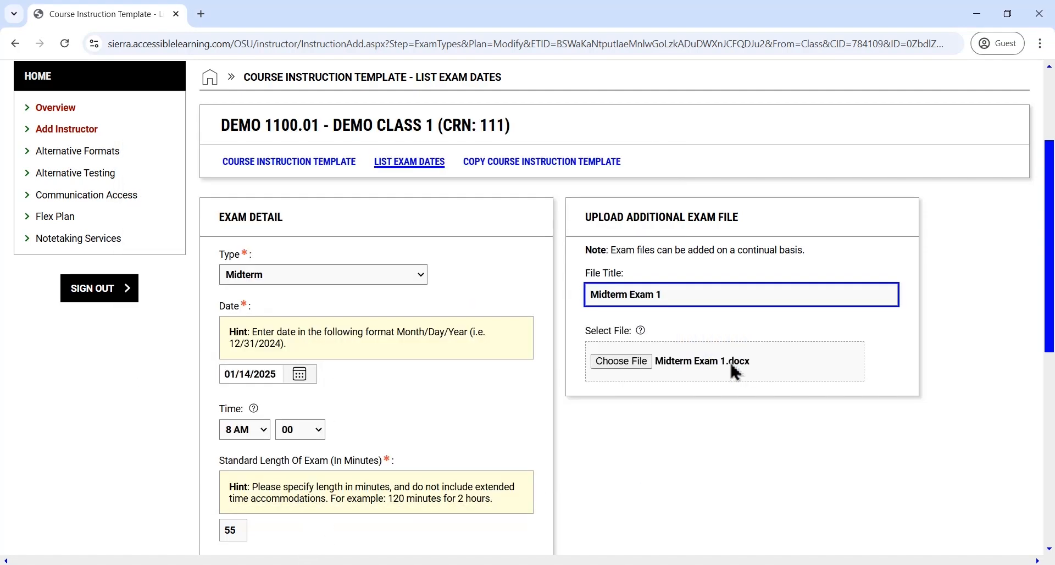
scroll(610, 379, "down", 5)
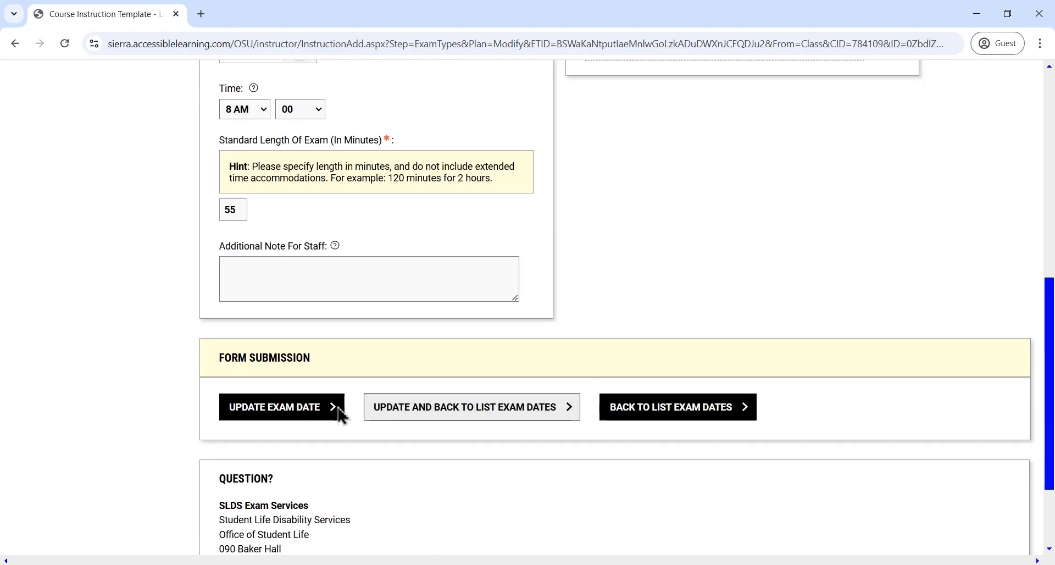
left_click(317, 416)
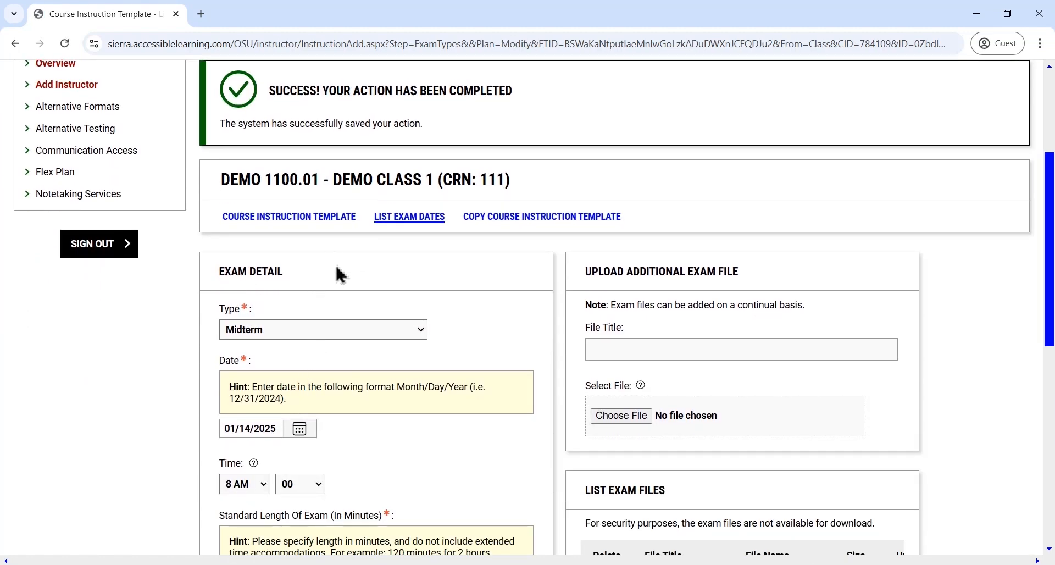
Return to the Overview and go to the scheduled upcoming exams in Alternative Testing
scroll(331, 285, "up", 3)
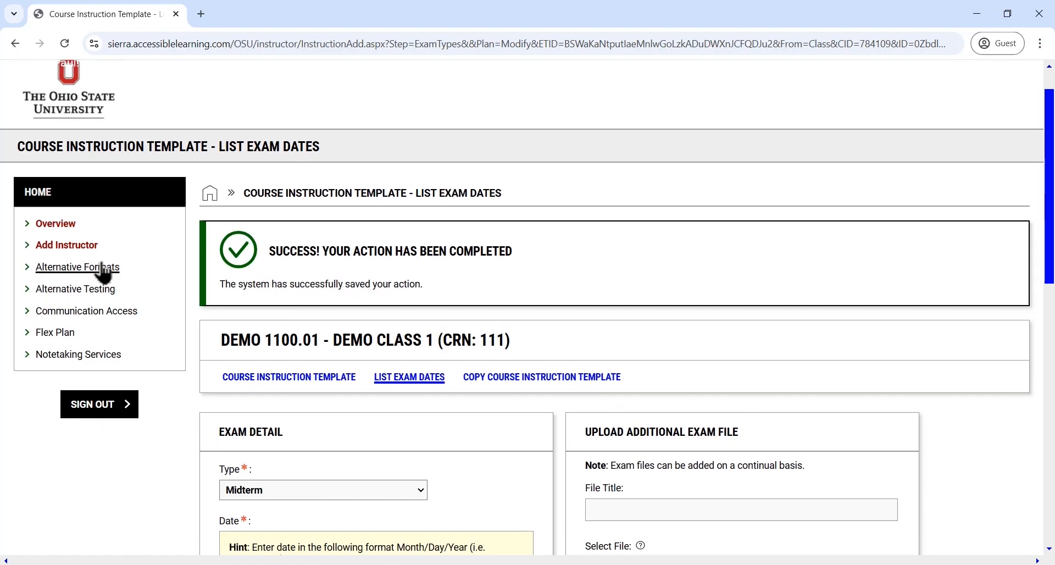
left_click(56, 224)
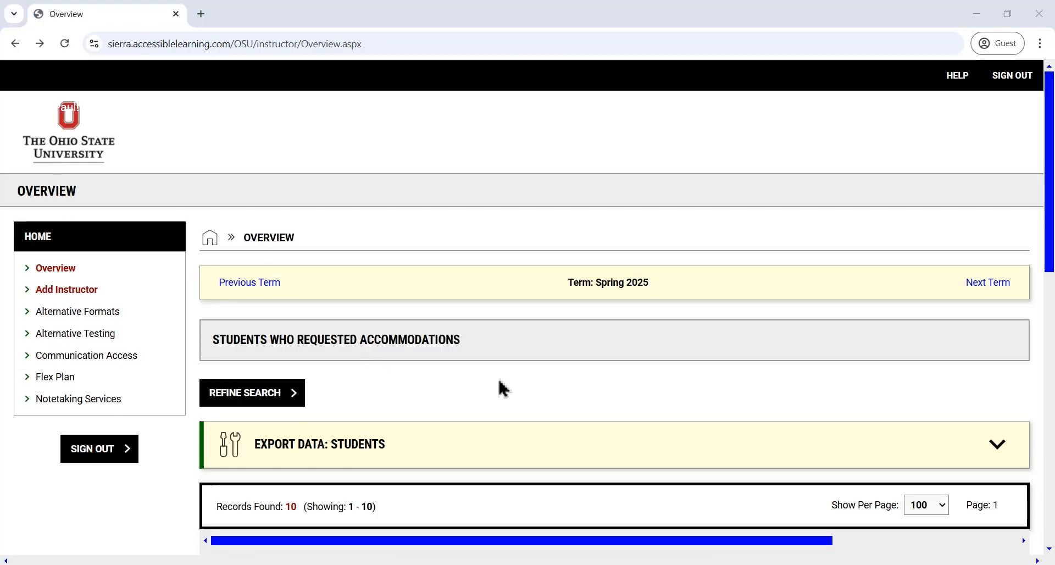
left_click(100, 339)
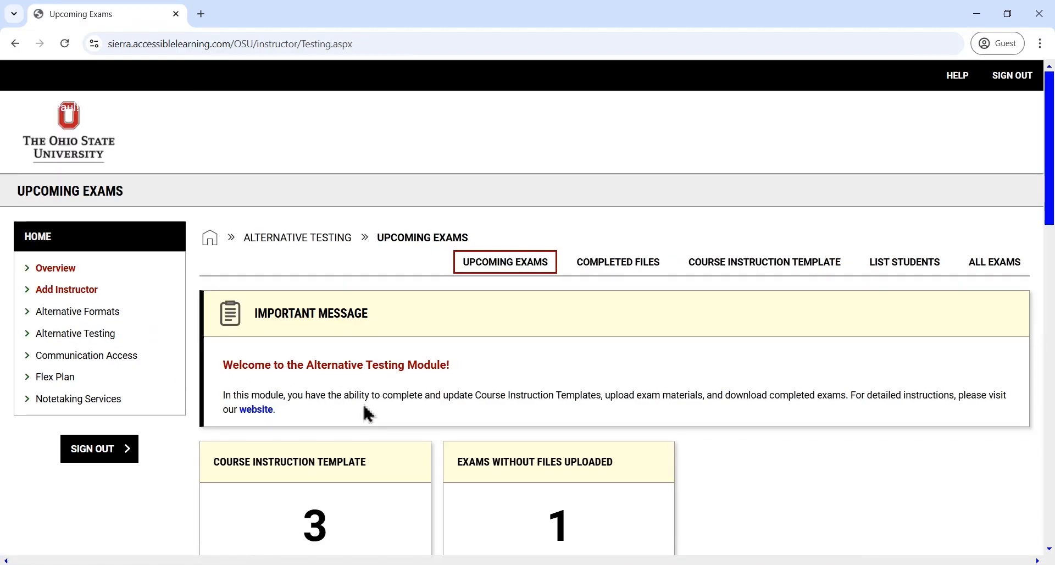
scroll(357, 410, "down", 5)
scroll(352, 407, "down", 4)
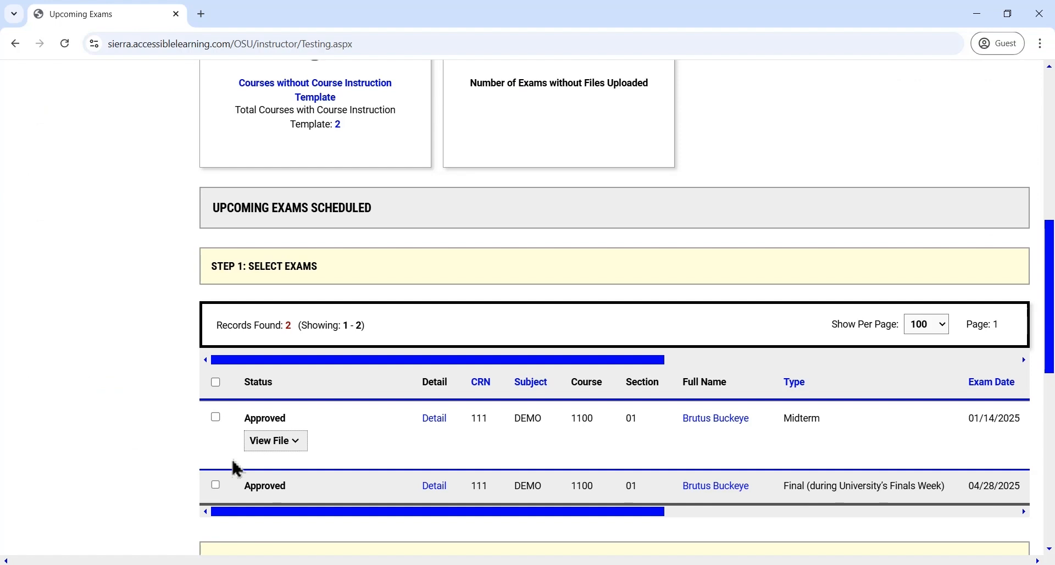
Select the DEMO 1100 final exam dated 04/28/2025 and upload the Final Exam document from Downloads with the file title "Final Exam"
left_click(216, 485)
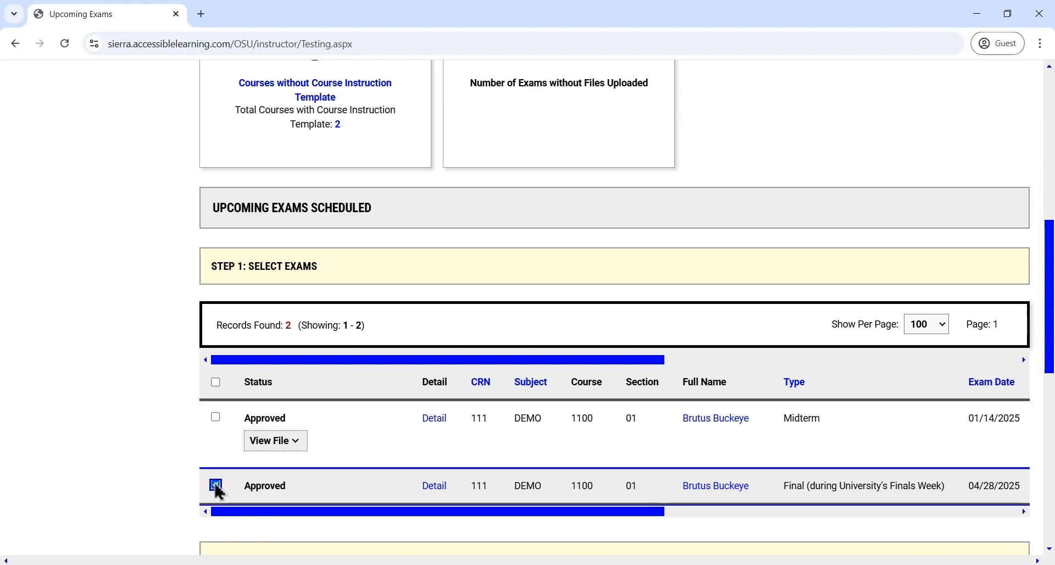
scroll(274, 469, "down", 3)
scroll(273, 454, "down", 3)
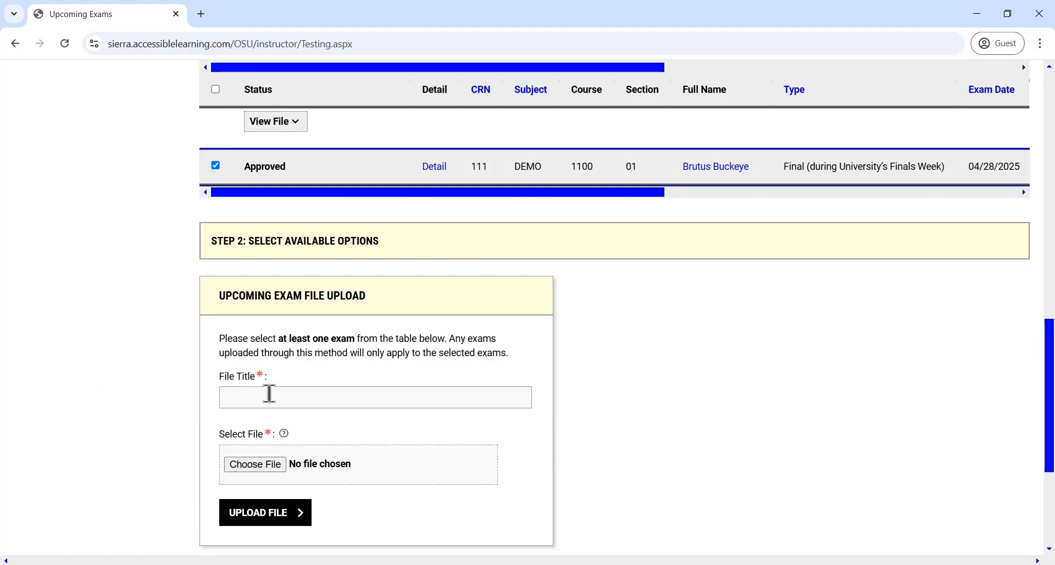
left_click(267, 395)
type("Final Exam")
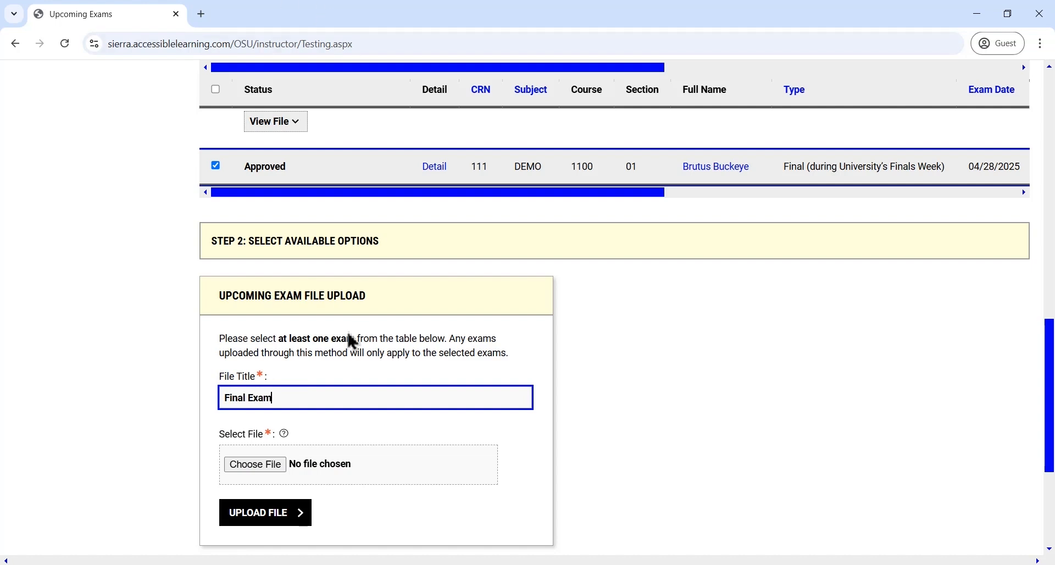
left_click(319, 564)
left_click_drag(389, 123, 395, 63)
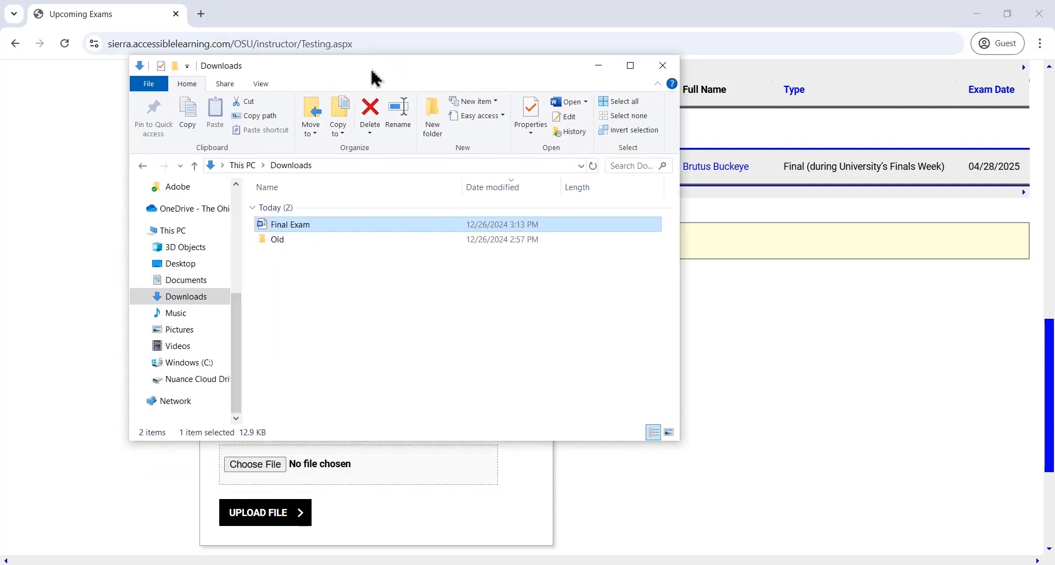
left_click_drag(310, 225, 273, 476)
left_click(287, 525)
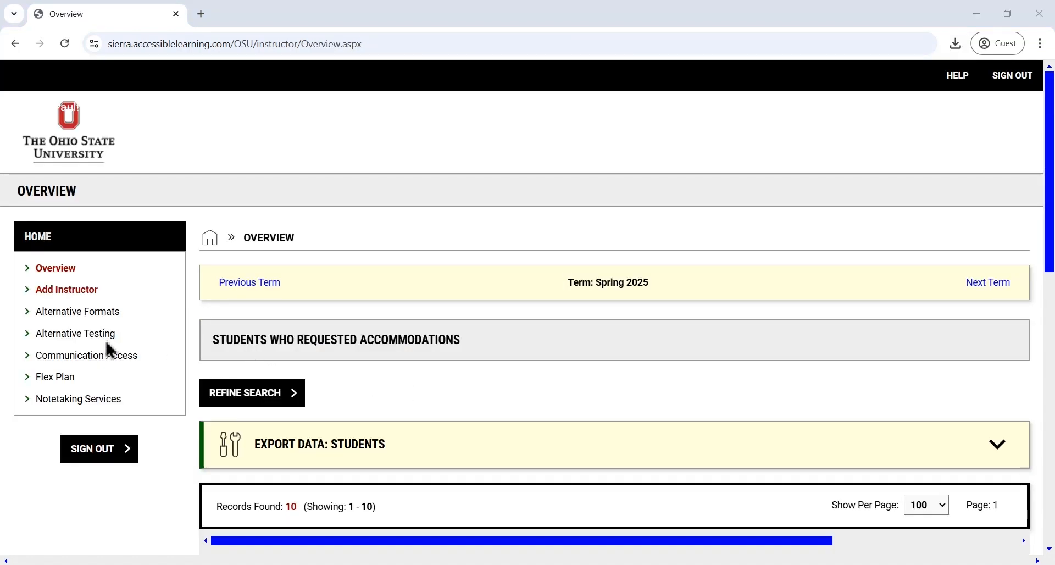
Open Alternative Testing's Completed Files and download the completed DEMO 1100 midterm of 01/14/2025, saving the PDF under its suggested name in Downloads
left_click(72, 340)
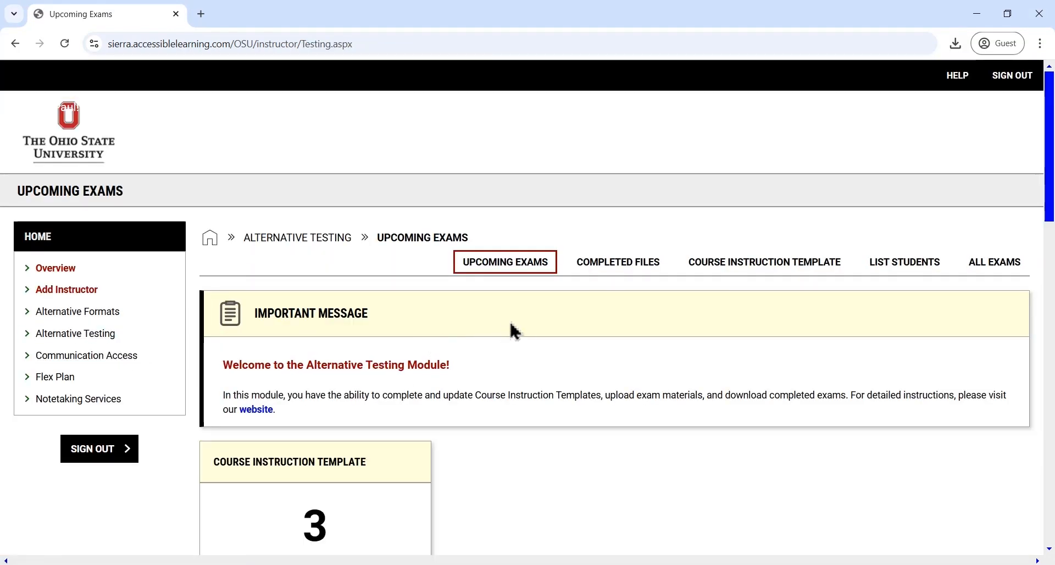
left_click(618, 267)
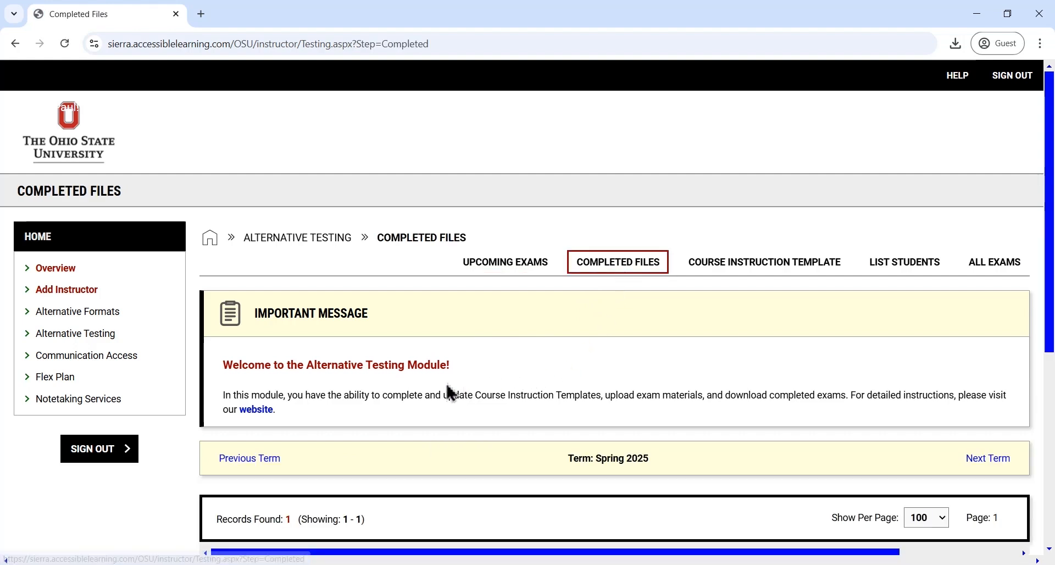
scroll(467, 393, "down", 3)
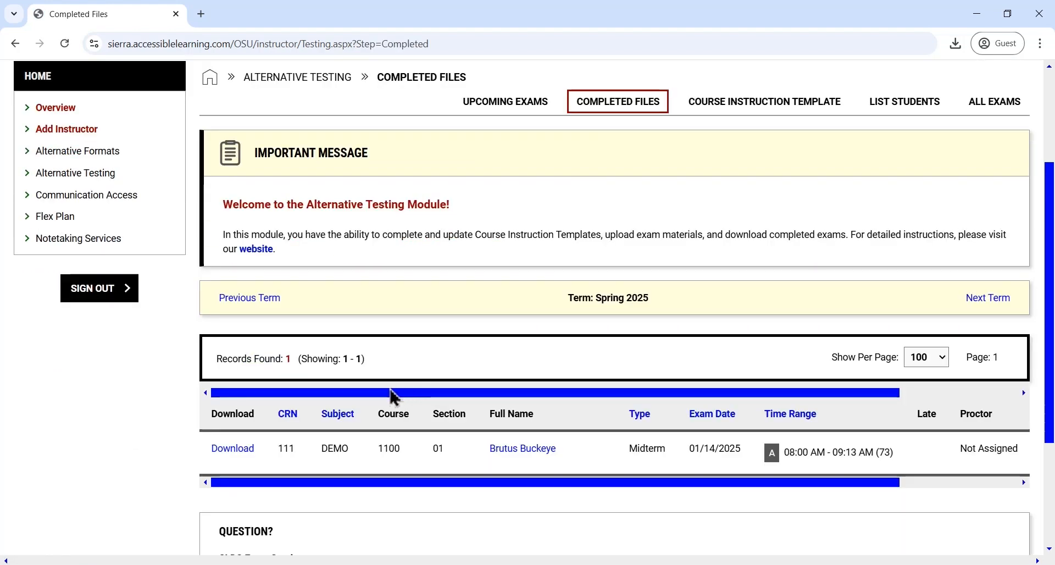
left_click(238, 450)
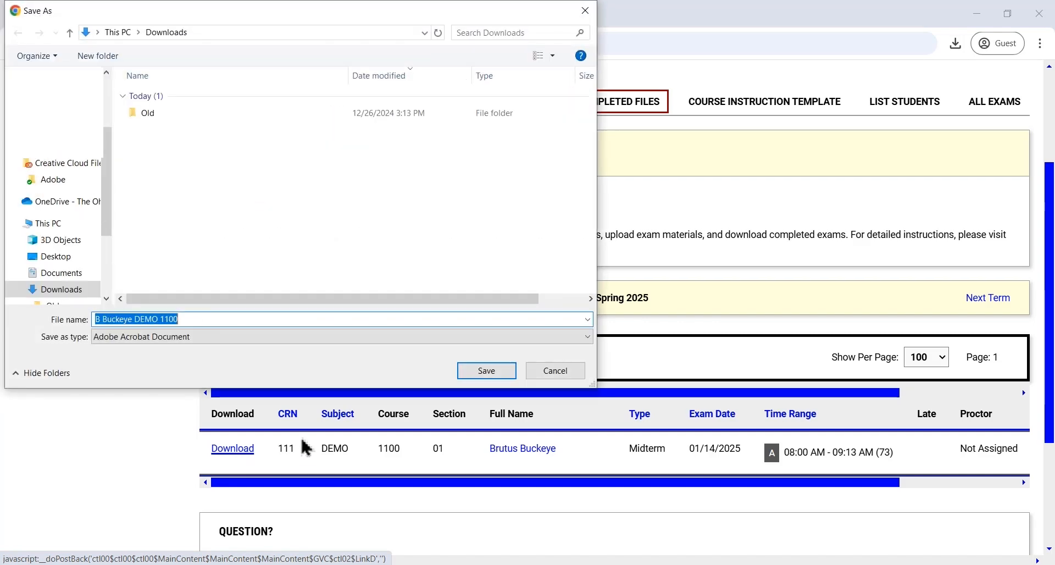
left_click(494, 370)
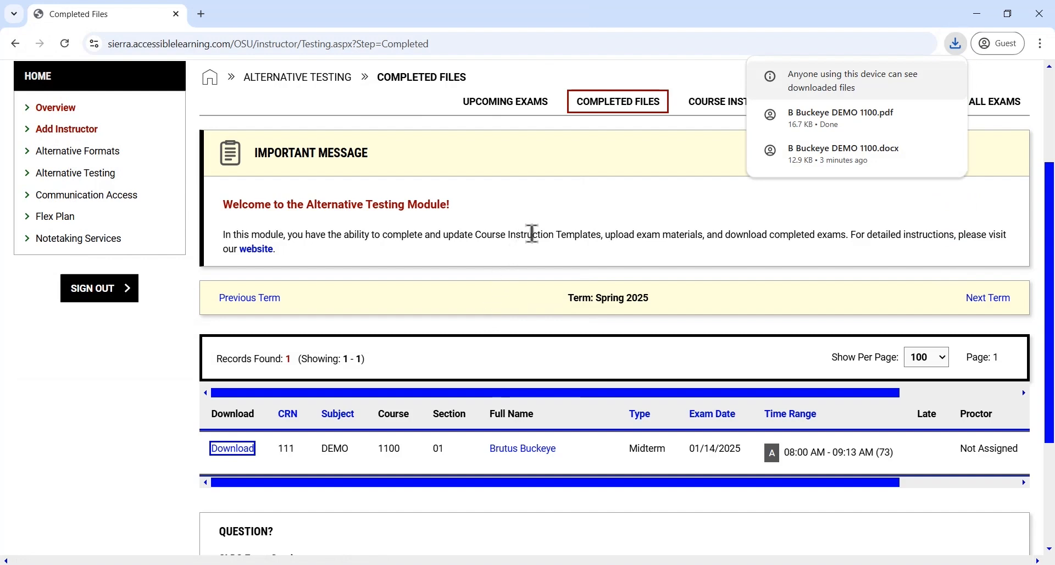
left_click(127, 500)
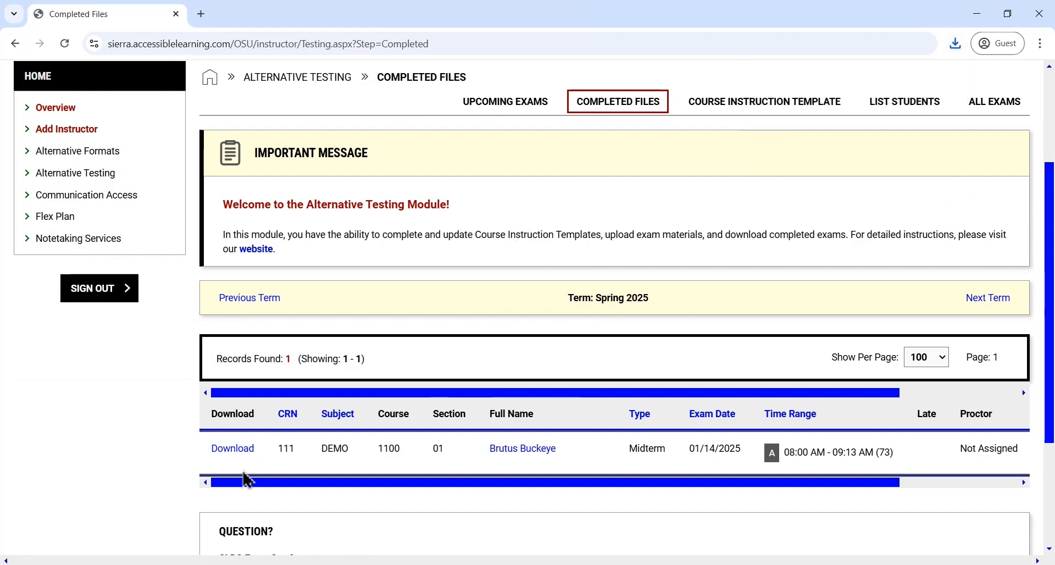